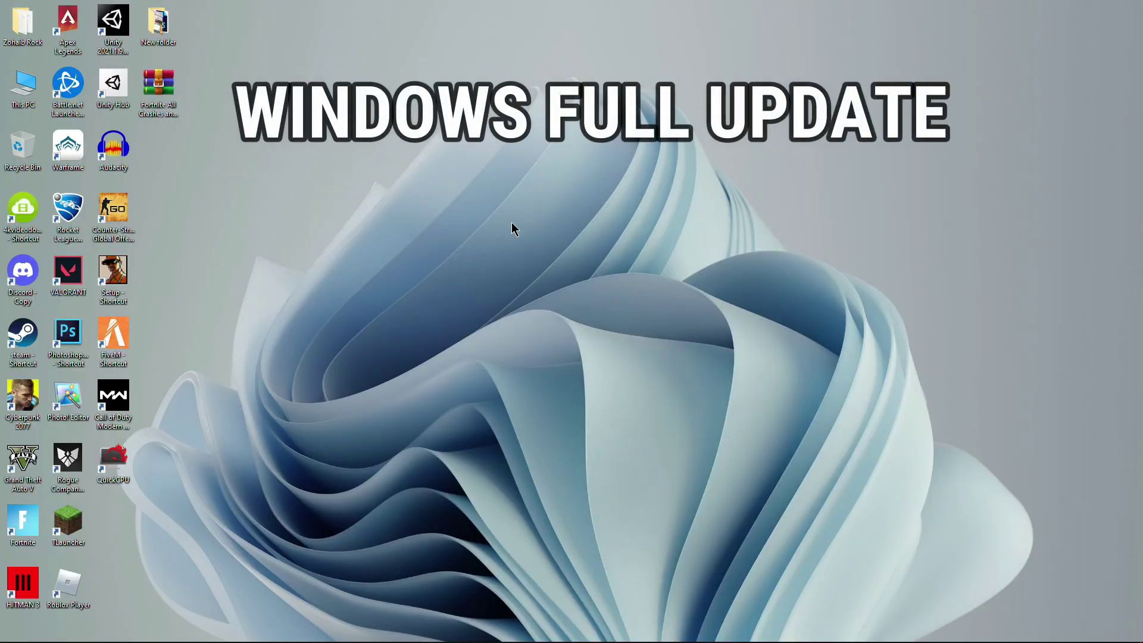
Open the Windows Update settings, check for Windows updates, and refresh the desktop.
{"action": "left_click", "coordinate": [33, 634]}
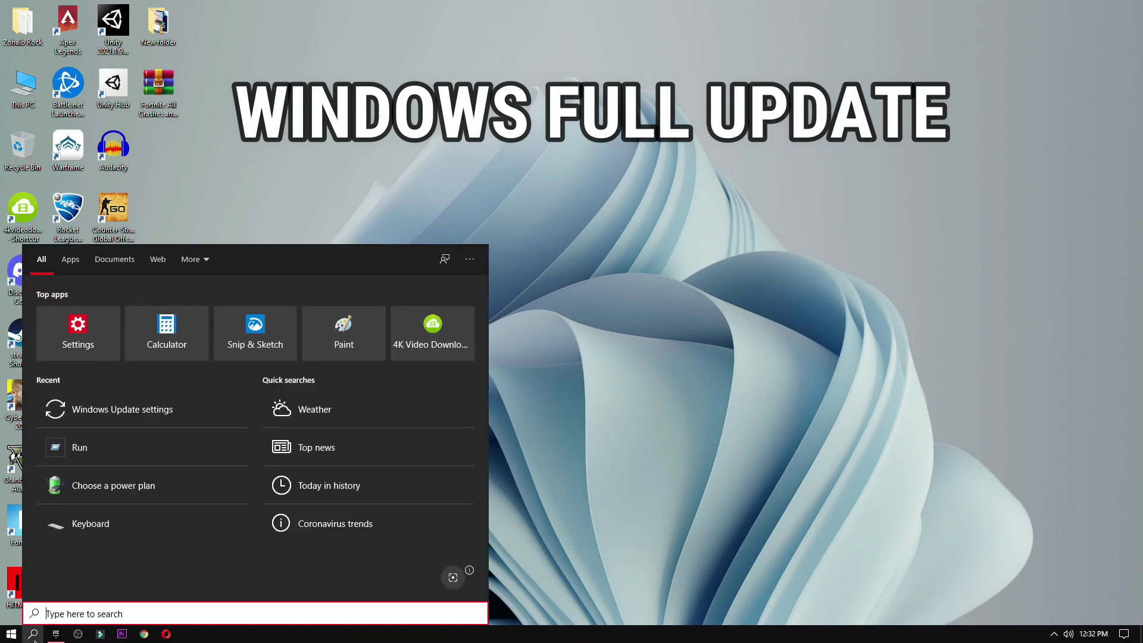
{"action": "type", "text": "window"}
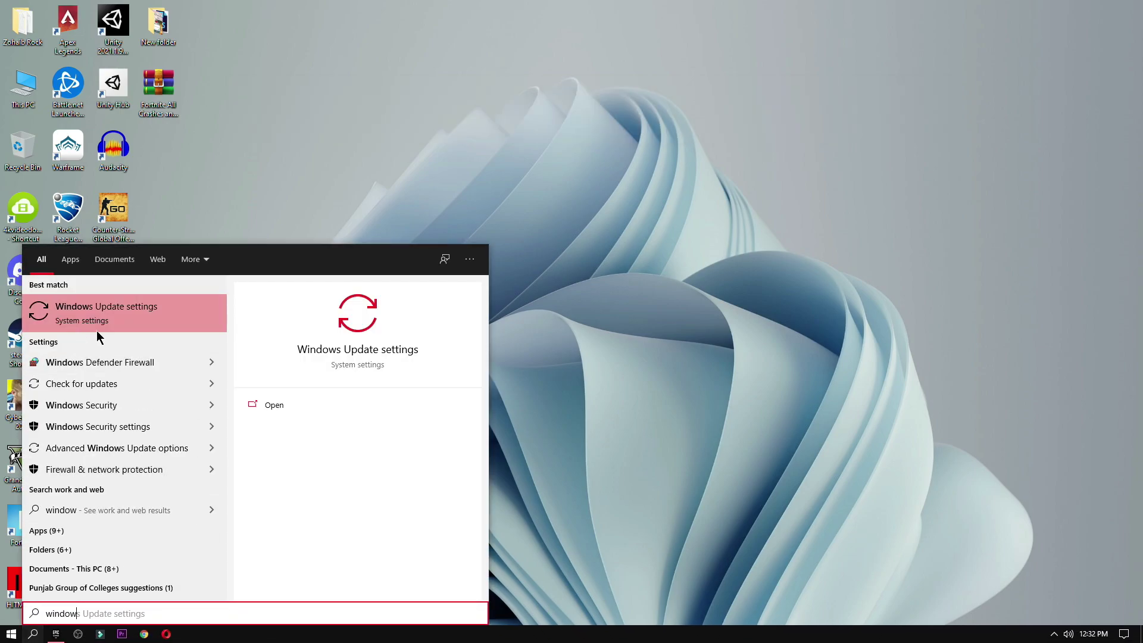
{"action": "left_click", "coordinate": [111, 322]}
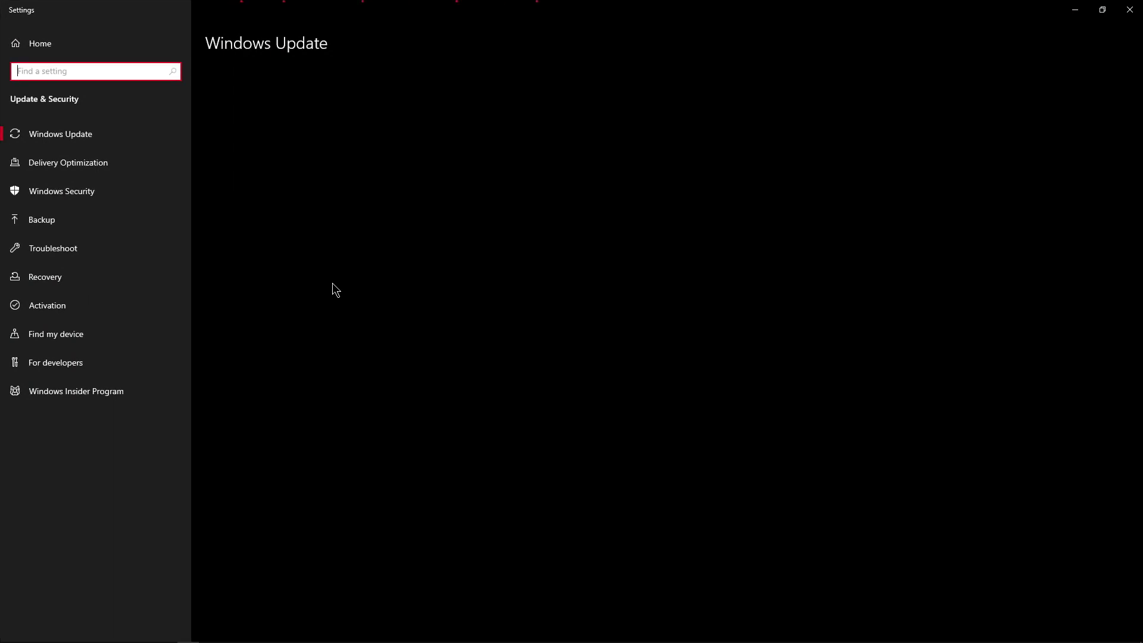
{"action": "left_click", "coordinate": [253, 115]}
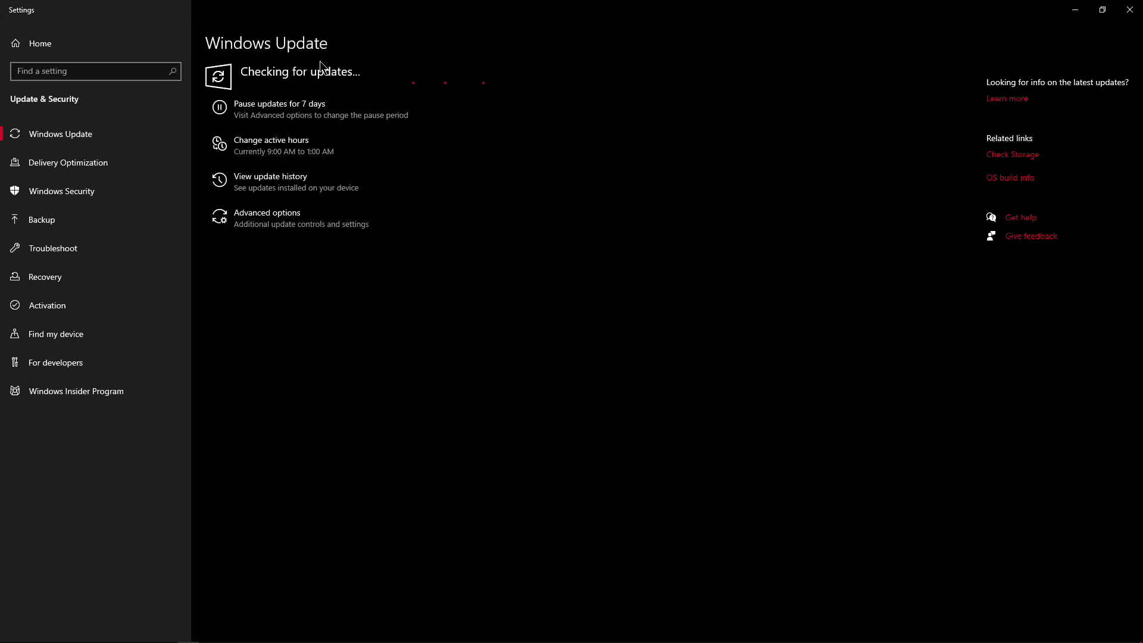
{"action": "left_click", "coordinate": [1120, 9]}
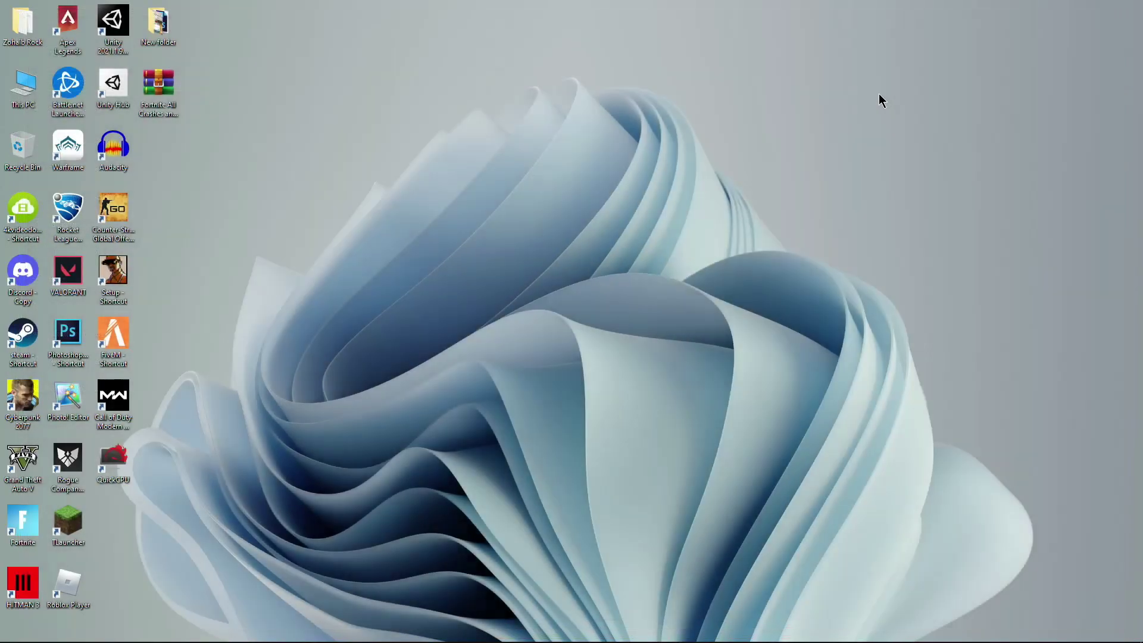
{"action": "right_click", "coordinate": [499, 248]}
{"action": "left_click", "coordinate": [530, 301]}
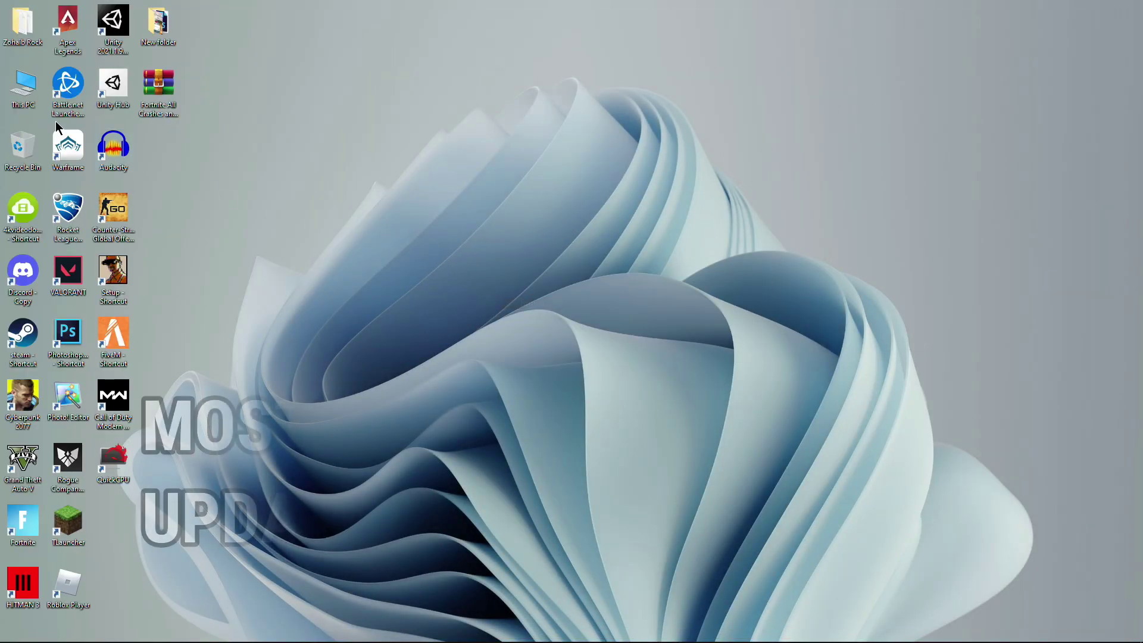
Search automatically for an updated driver for the Radeon RX 570 Series display adapter in Computer Management's Device Manager.
{"action": "right_click", "coordinate": [17, 89]}
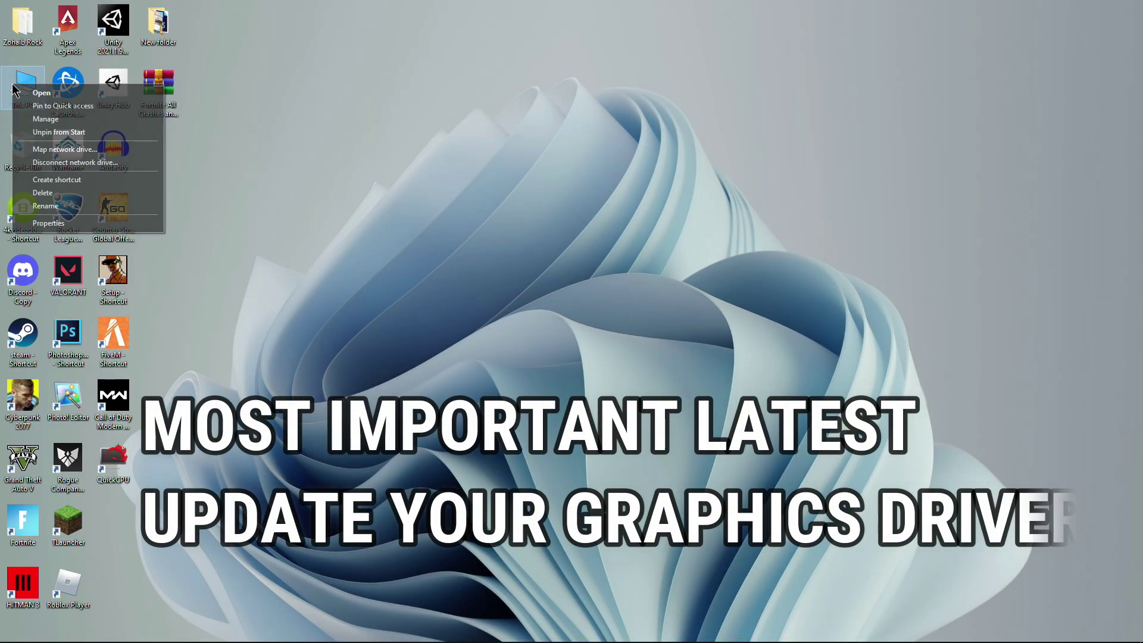
{"action": "left_click", "coordinate": [58, 121]}
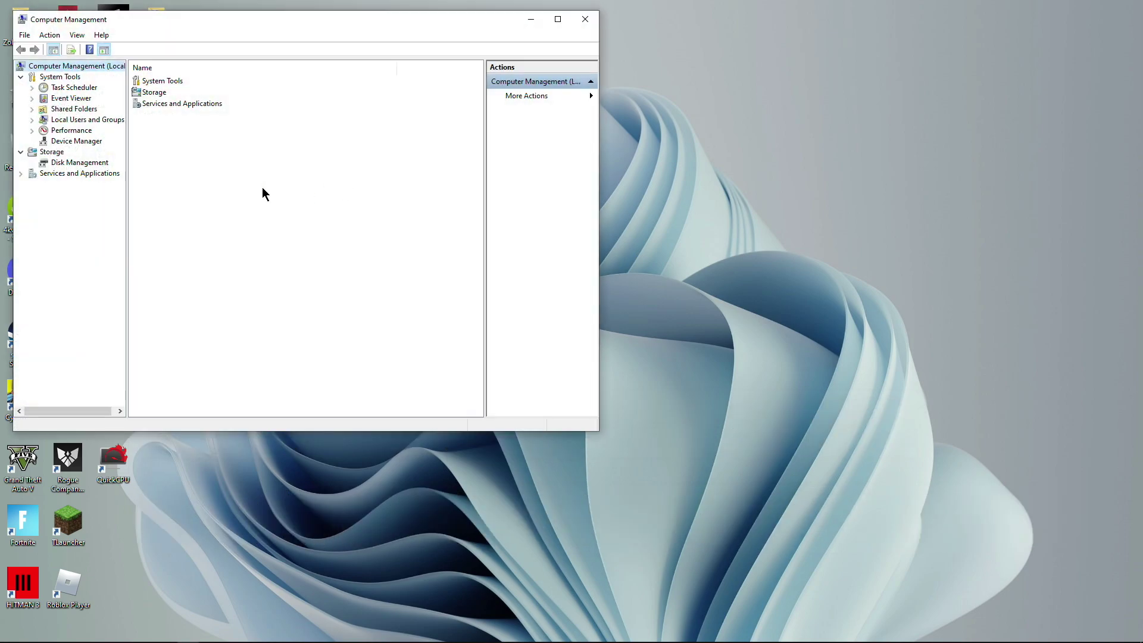
{"action": "left_click", "coordinate": [92, 142]}
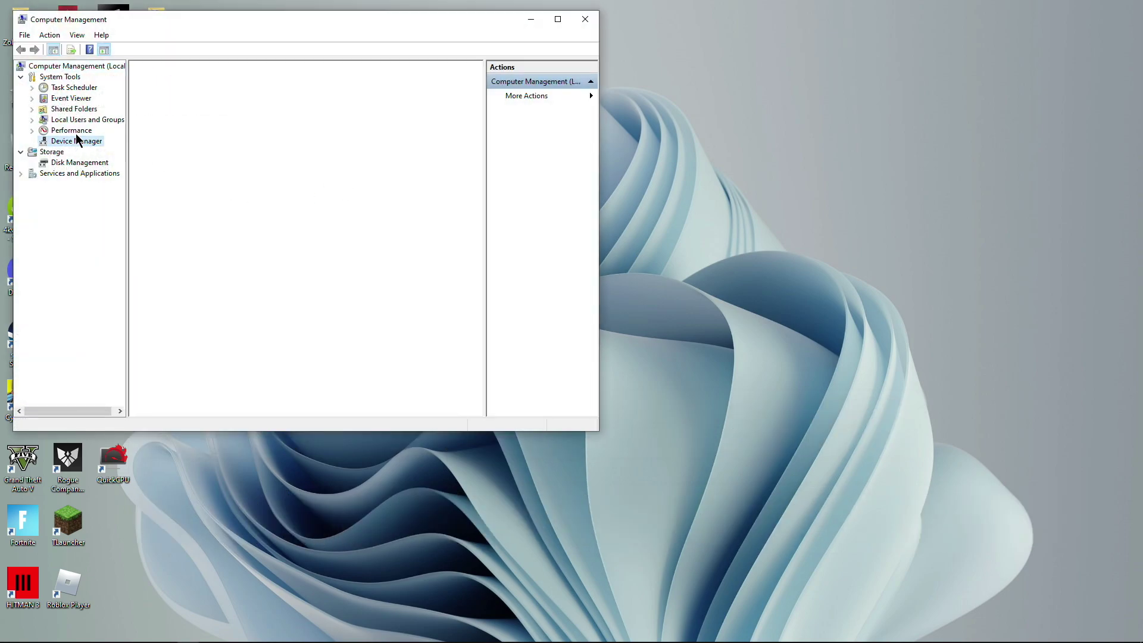
{"action": "left_click", "coordinate": [147, 109]}
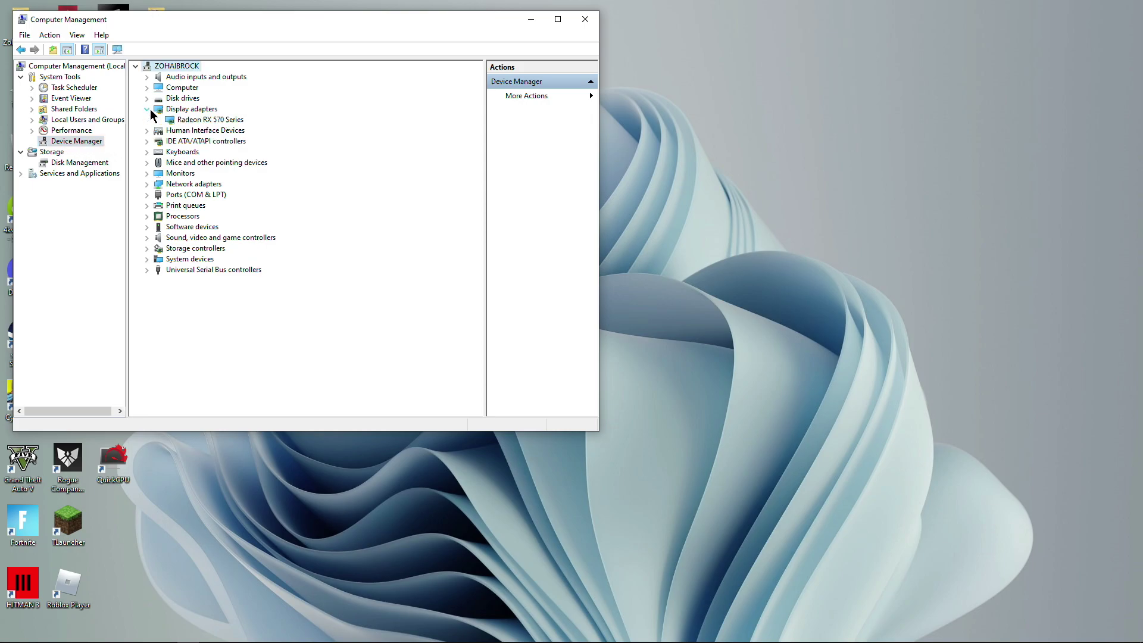
{"action": "left_click", "coordinate": [193, 120]}
{"action": "right_click", "coordinate": [218, 120]}
{"action": "left_click", "coordinate": [243, 126]}
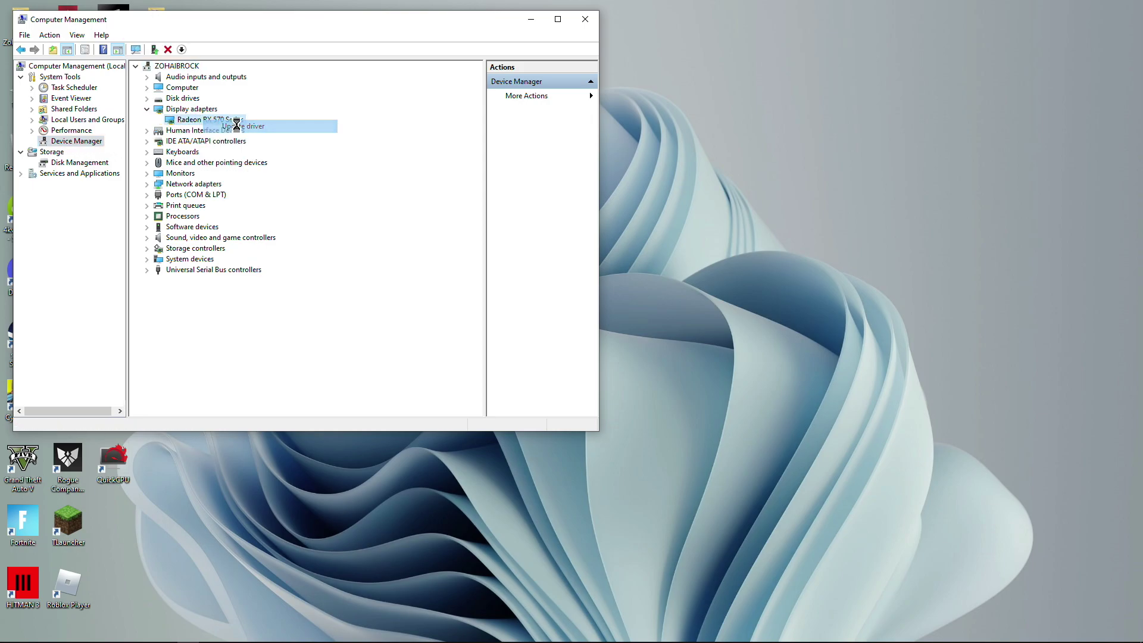
{"action": "left_click", "coordinate": [242, 197]}
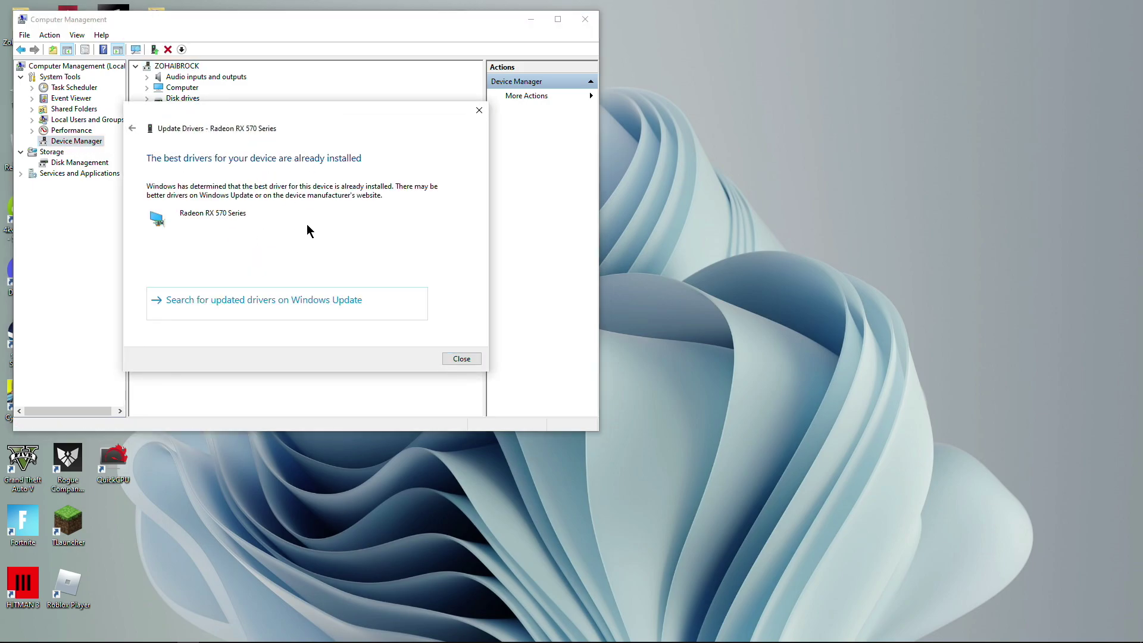
{"action": "left_click", "coordinate": [462, 359]}
{"action": "left_click", "coordinate": [586, 20]}
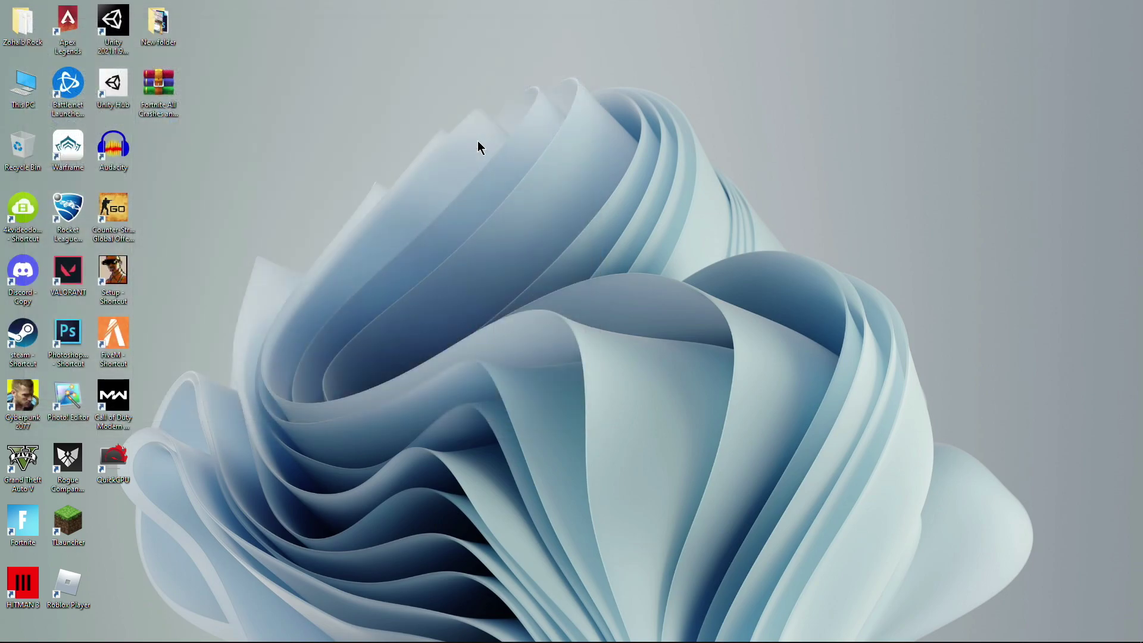
Switch to AMD Radeon Software, choose the preferred software version for updates, and return to the home page.
{"action": "right_click", "coordinate": [477, 140]}
{"action": "left_click", "coordinate": [539, 150]}
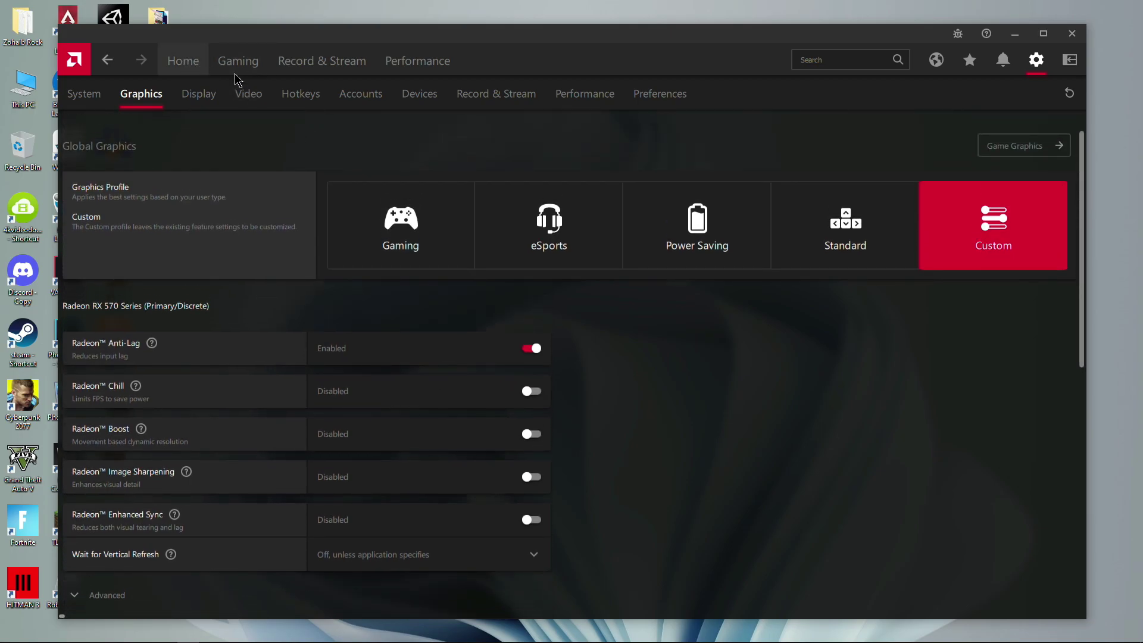
{"action": "left_click", "coordinate": [183, 61]}
{"action": "left_click", "coordinate": [1003, 62]}
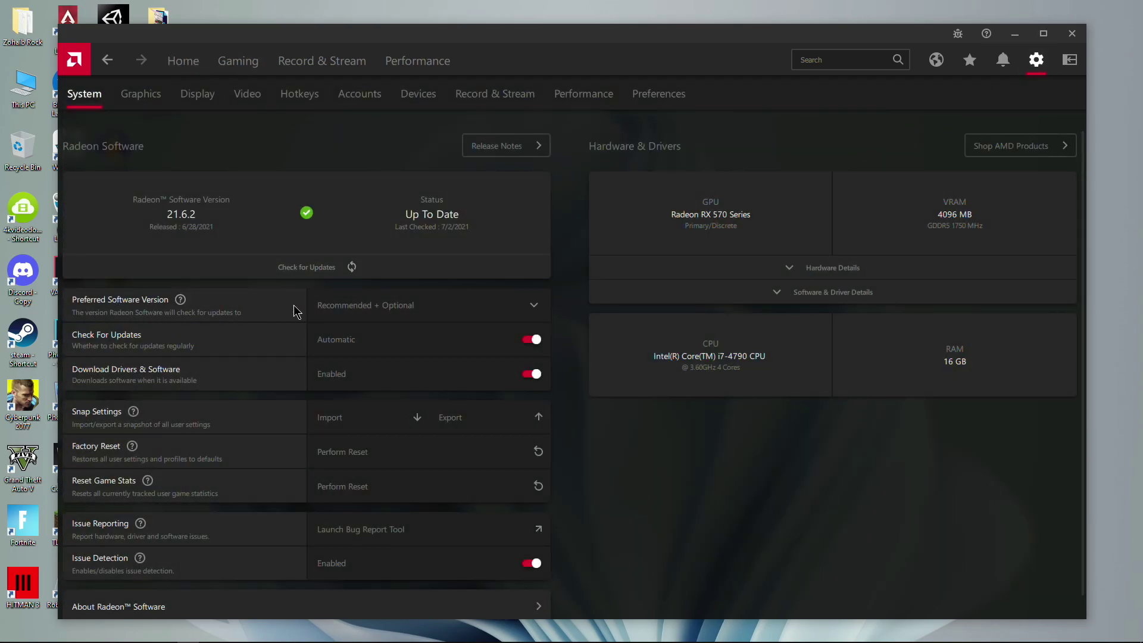
{"action": "left_click", "coordinate": [352, 309]}
{"action": "left_click", "coordinate": [390, 369]}
{"action": "left_click", "coordinate": [192, 64]}
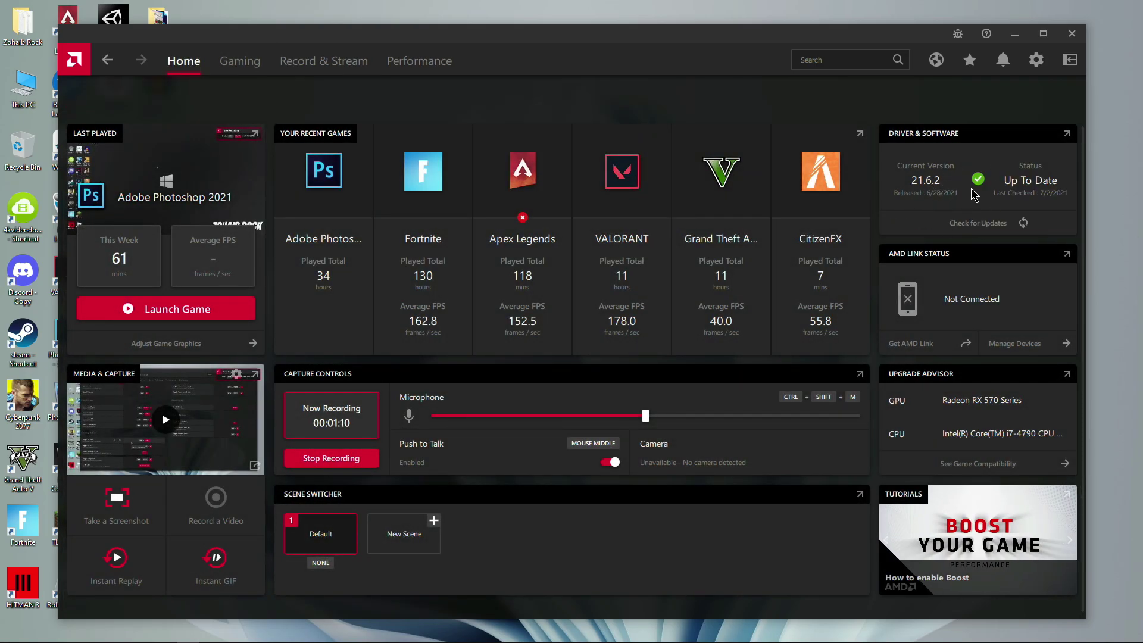
Review the global graphics settings, including the advanced options, and close AMD Radeon Software.
{"action": "left_click", "coordinate": [241, 68]}
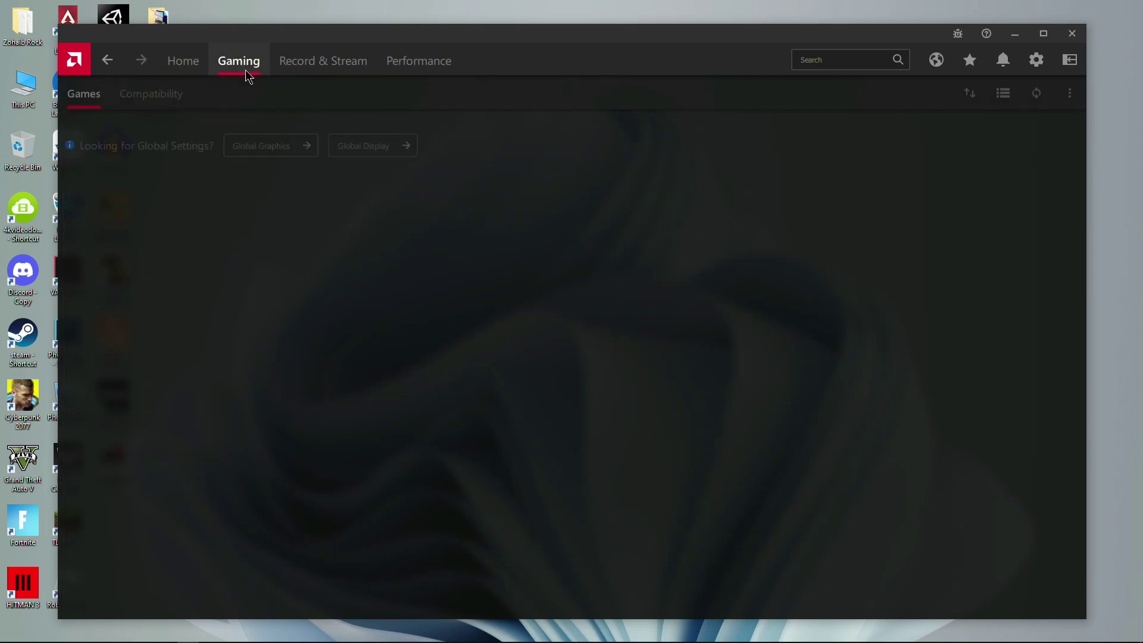
{"action": "left_click", "coordinate": [256, 150]}
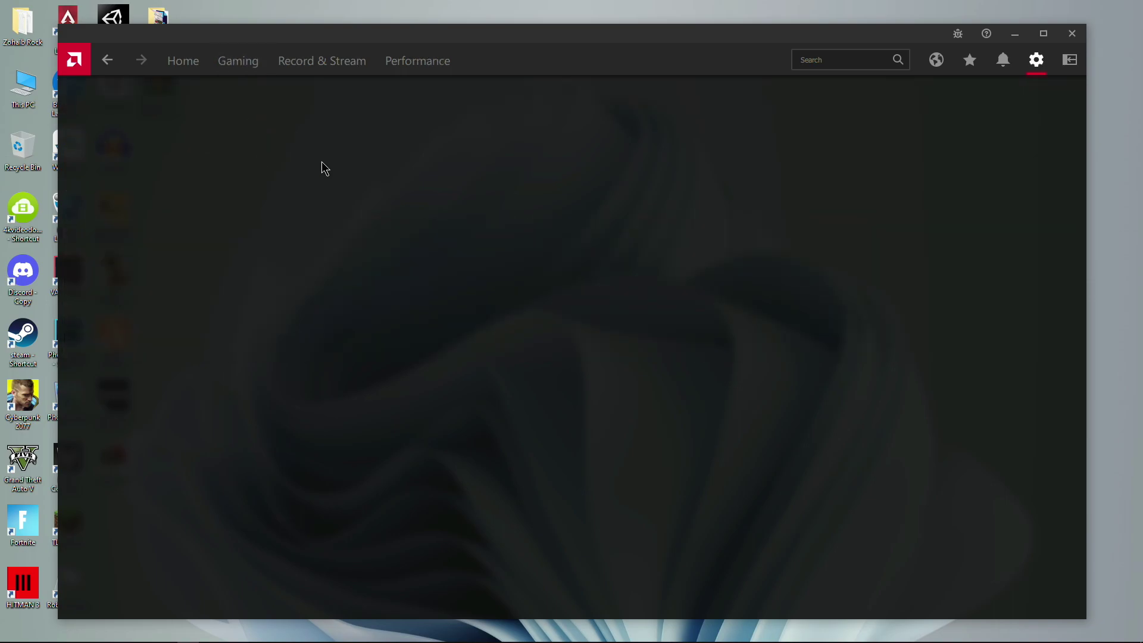
{"action": "left_click_drag", "start_coordinate": [542, 44], "coordinate": [582, 28]}
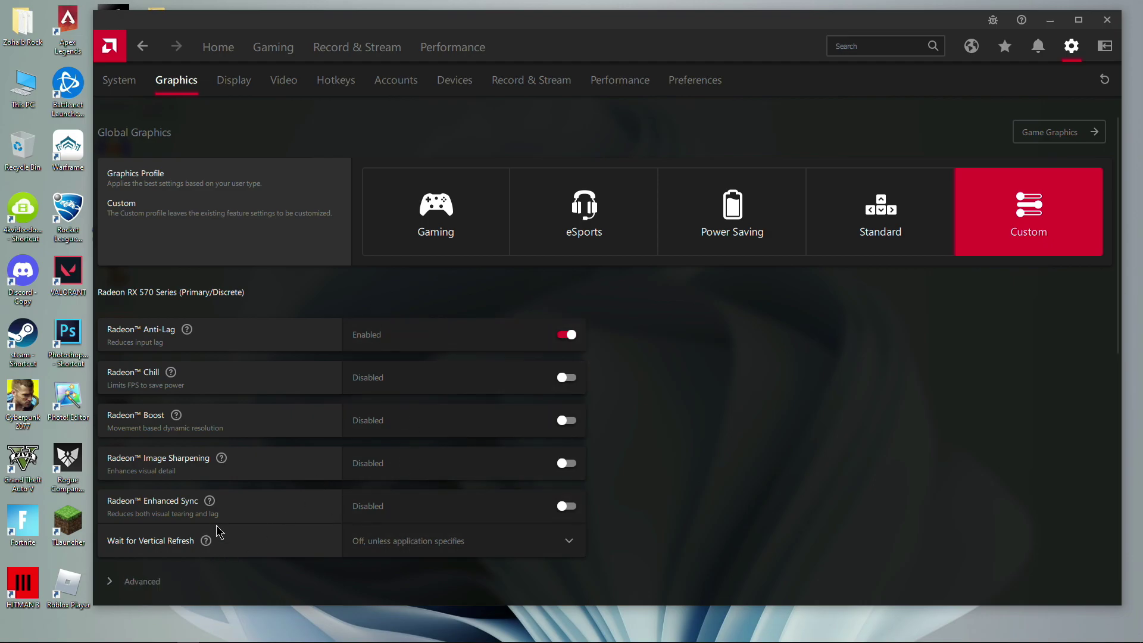
{"action": "scroll", "coordinate": [383, 399], "scroll_direction": "down", "scroll_amount": 7}
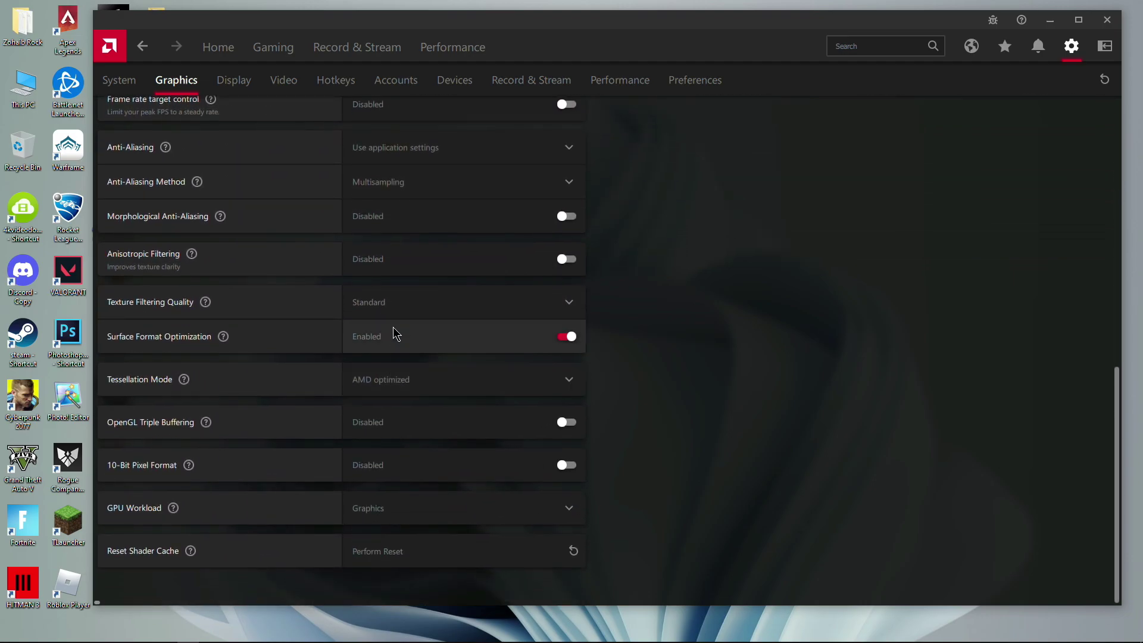
{"action": "scroll", "coordinate": [398, 472], "scroll_direction": "down", "scroll_amount": 2}
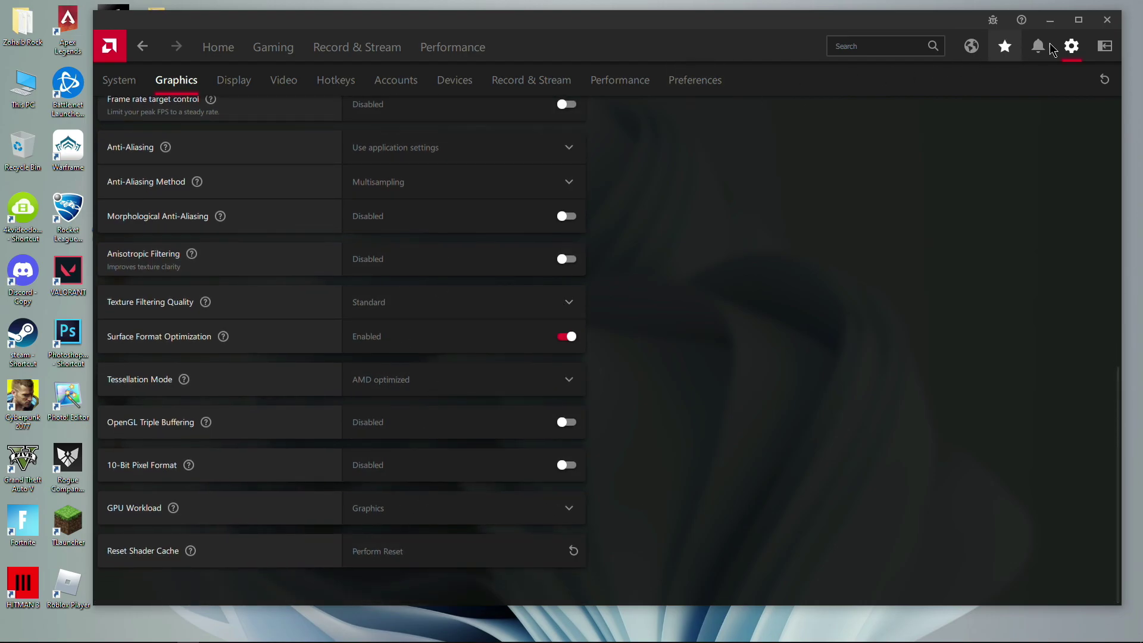
{"action": "left_click", "coordinate": [1110, 24]}
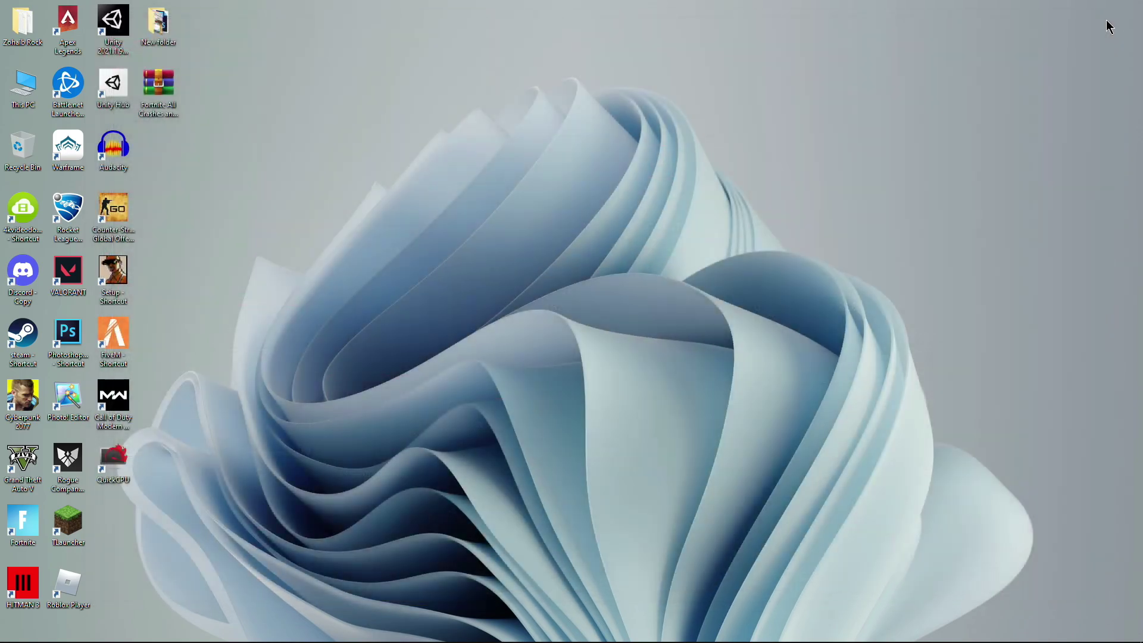
{"action": "right_click", "coordinate": [531, 179]}
{"action": "left_click", "coordinate": [548, 233]}
Open Fortnite's Win64 folder in File Explorer at Gaming (D:) > Epic Games > Fortnite > FortniteGame > Binaries > Win64.
{"action": "double_click", "coordinate": [18, 91]}
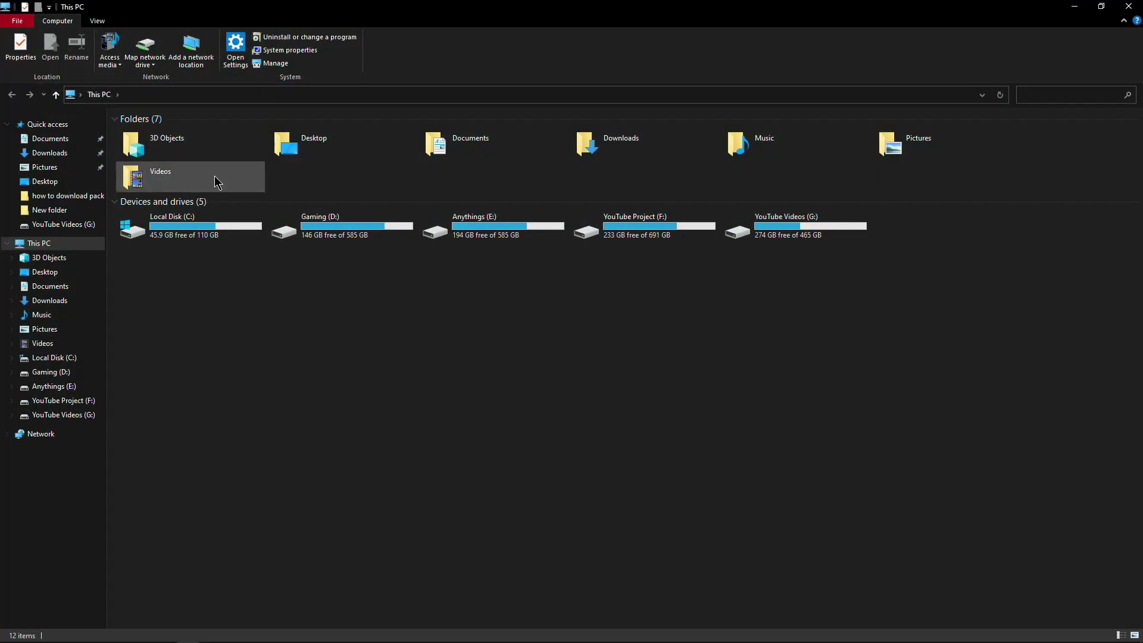
{"action": "double_click", "coordinate": [312, 232]}
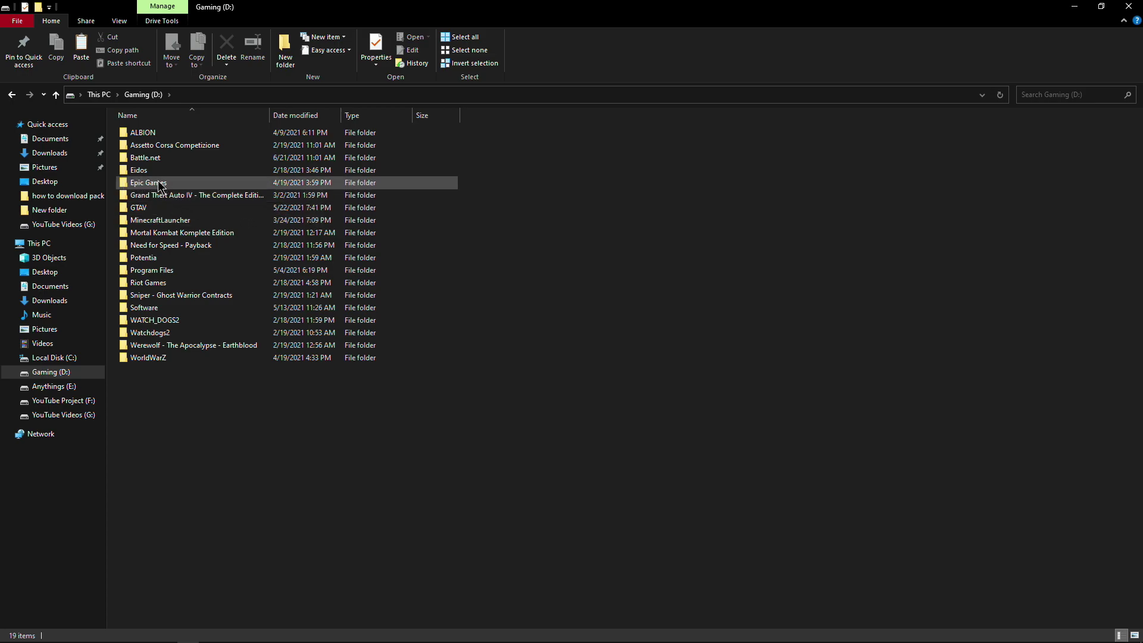
{"action": "double_click", "coordinate": [160, 185]}
{"action": "left_click", "coordinate": [156, 149]}
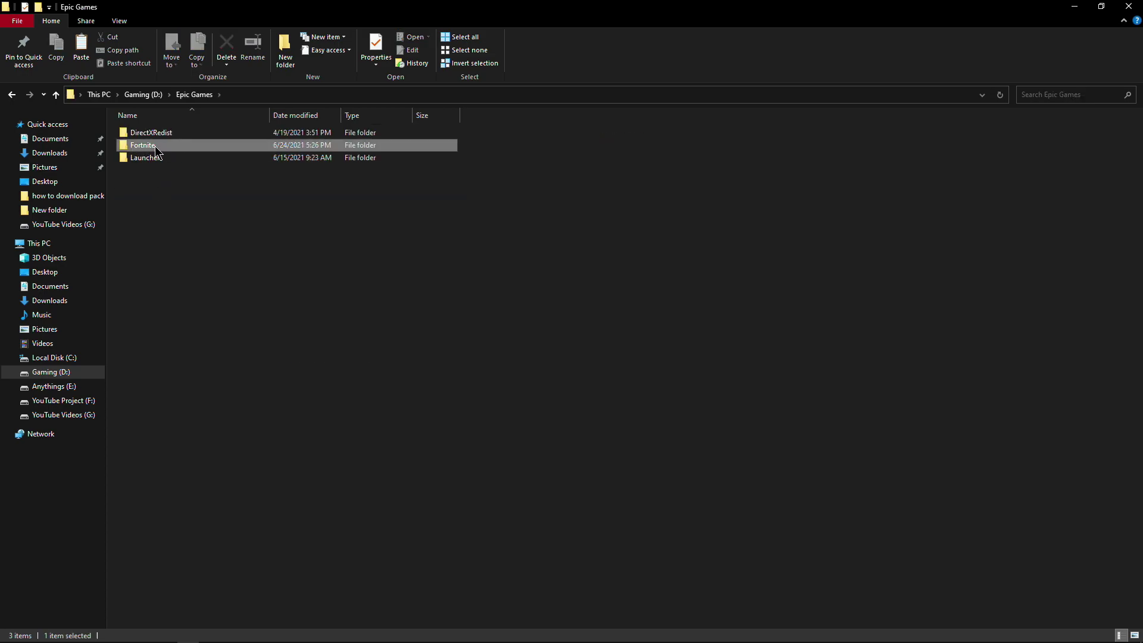
{"action": "double_click", "coordinate": [156, 149]}
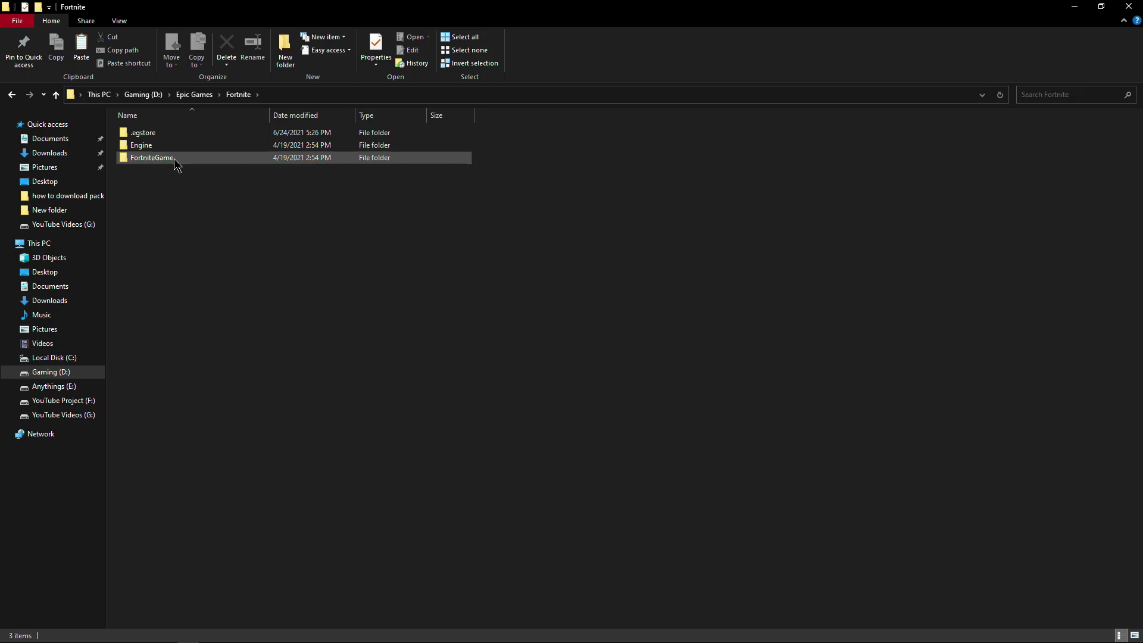
{"action": "double_click", "coordinate": [177, 165]}
{"action": "double_click", "coordinate": [165, 138]}
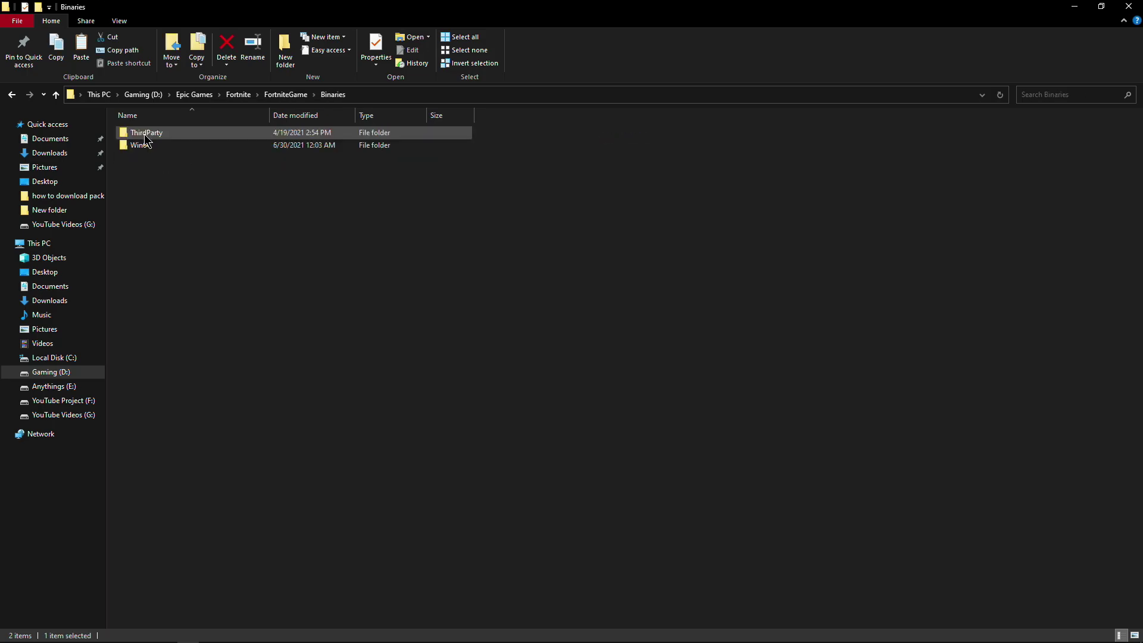
{"action": "double_click", "coordinate": [158, 147]}
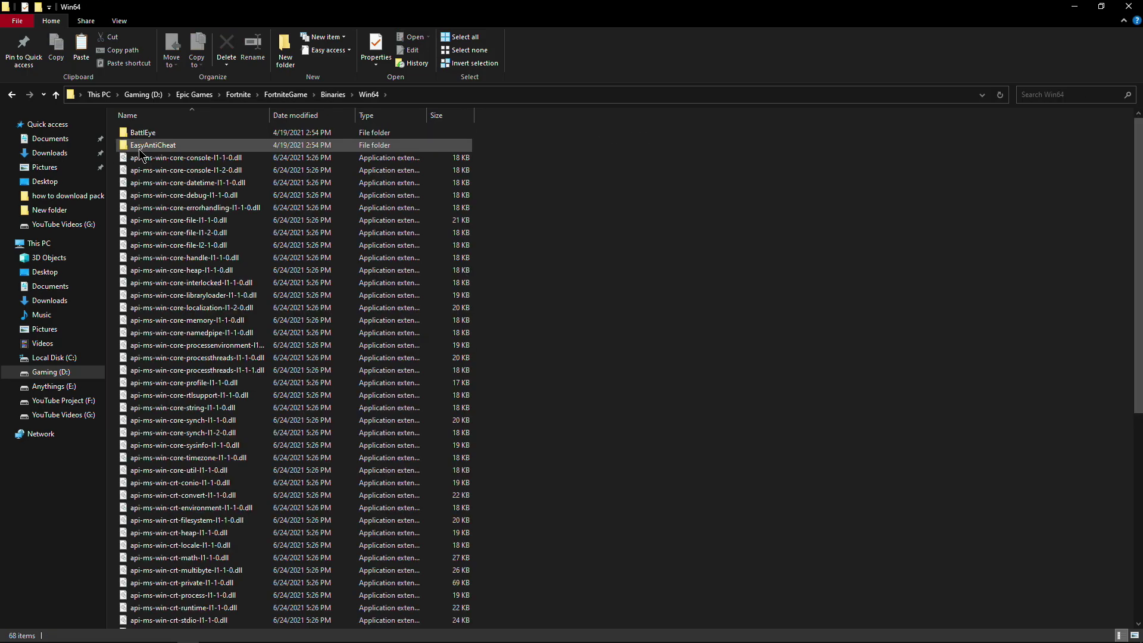
In the BattlEye folder, reinstall BattlEye with Uninstall_BattlEye and Install_BattlEye, and run BEService_x64.
{"action": "double_click", "coordinate": [149, 132]}
{"action": "double_click", "coordinate": [156, 208]}
{"action": "left_click", "coordinate": [599, 363]}
{"action": "left_click", "coordinate": [625, 368]}
{"action": "double_click", "coordinate": [153, 196]}
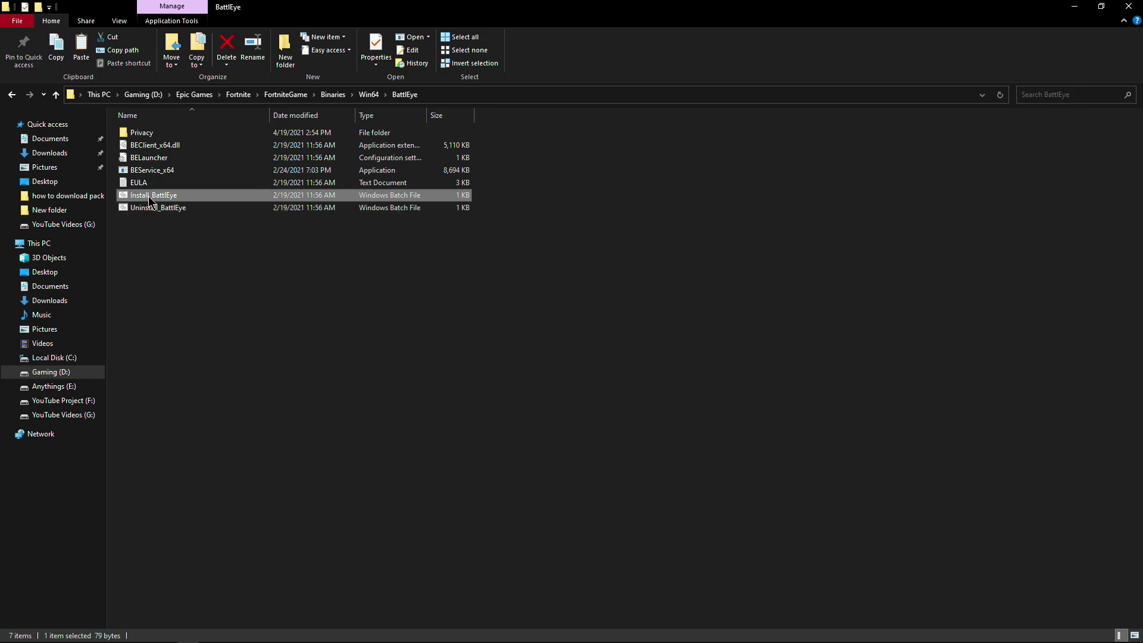
{"action": "double_click", "coordinate": [152, 170]}
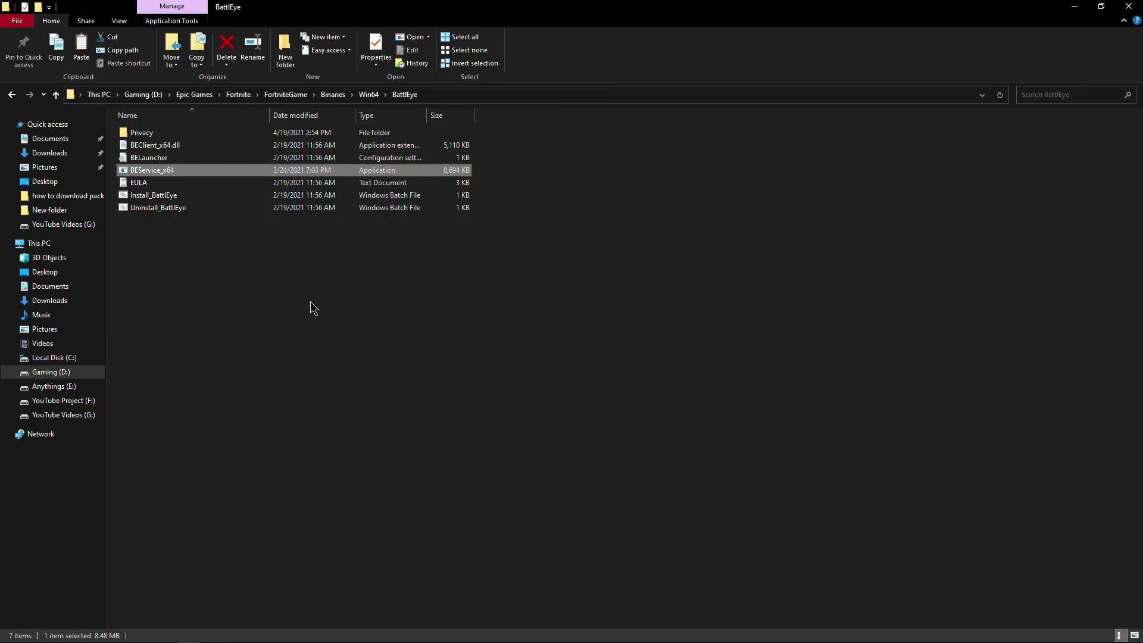
Run EasyAntiCheat_Setup from the EasyAntiCheat folder to uninstall and reinstall Easy Anti-Cheat, and close the setup.
{"action": "key", "text": "BackSpace"}
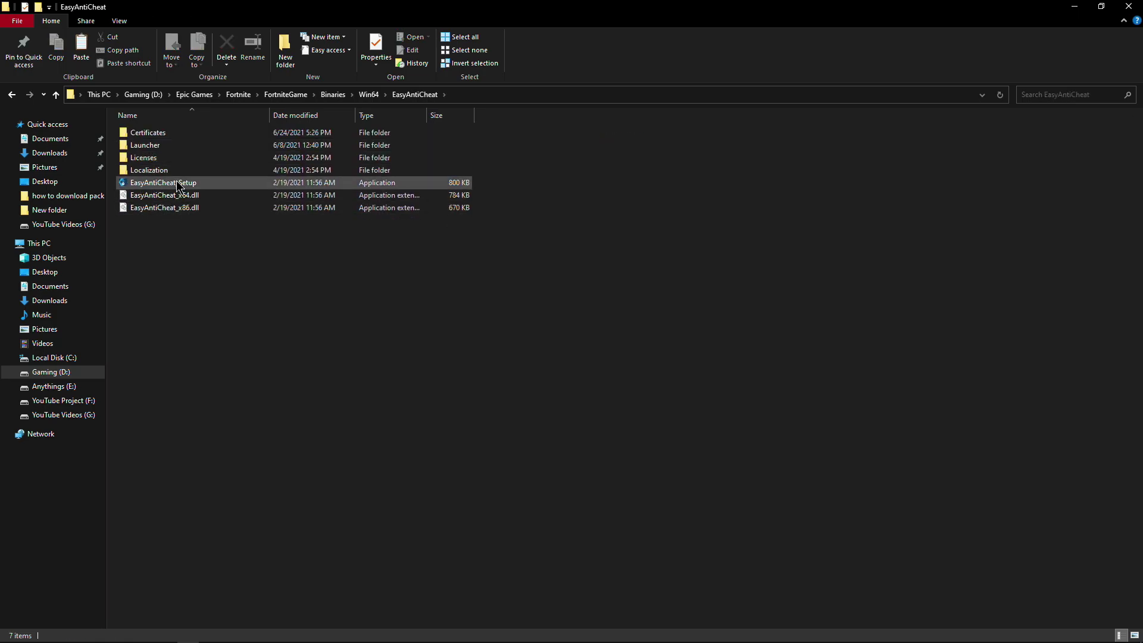
{"action": "double_click", "coordinate": [179, 185]}
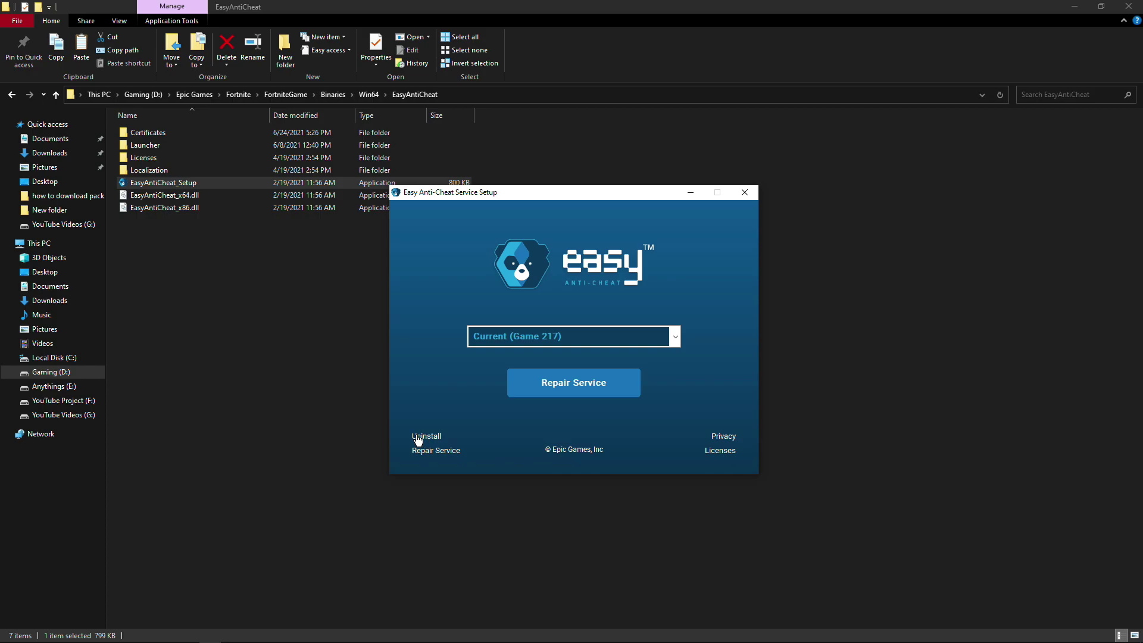
{"action": "left_click", "coordinate": [420, 437]}
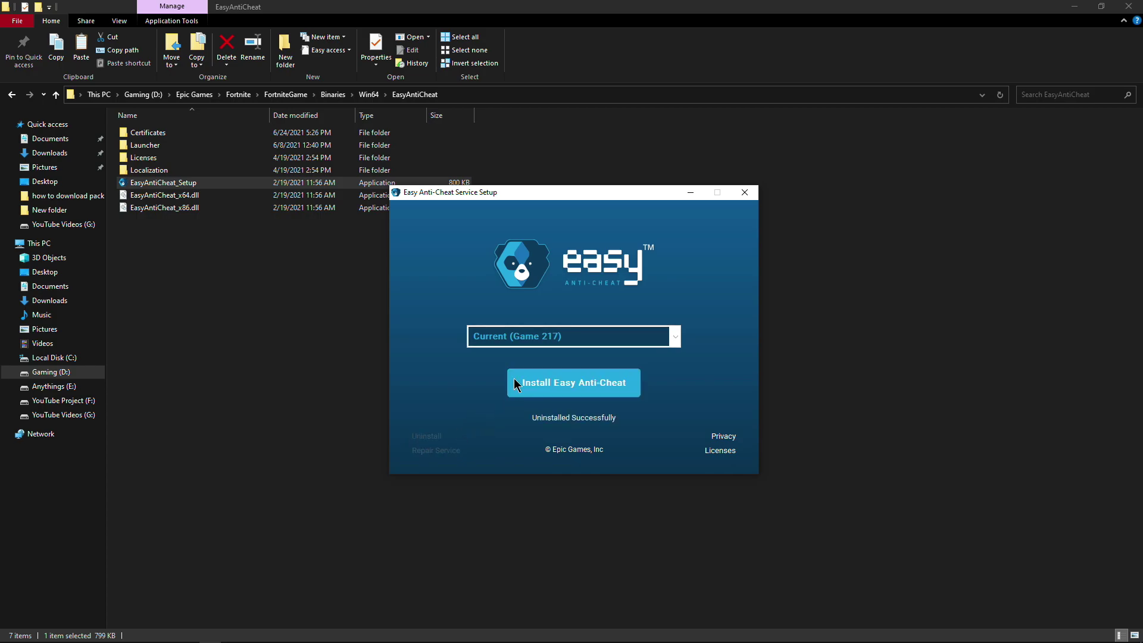
{"action": "left_click", "coordinate": [562, 397]}
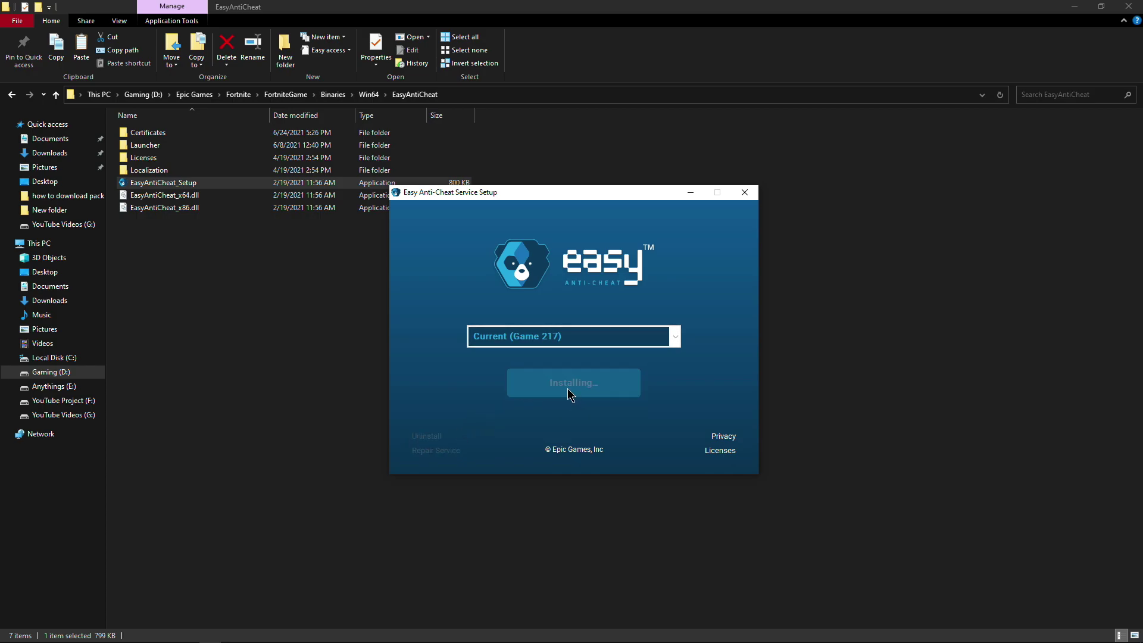
{"action": "left_click", "coordinate": [548, 388]}
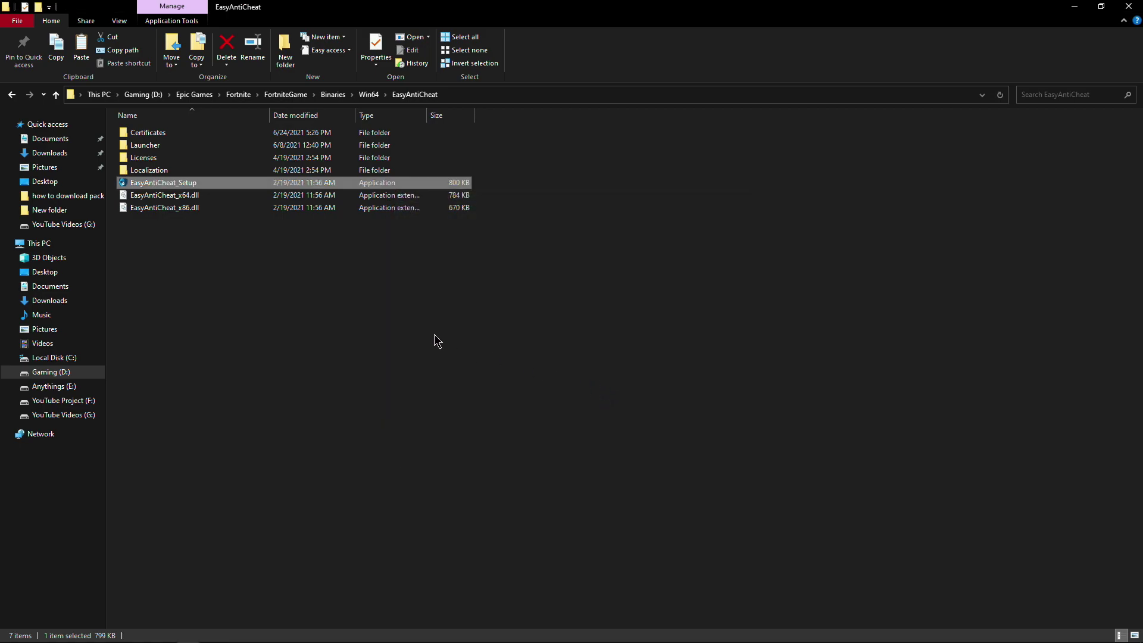
Close the EasyAntiCheat folder and extract the Fortnite crash and technical issues fix pack archive directly onto the desktop.
{"action": "left_click", "coordinate": [1128, 6]}
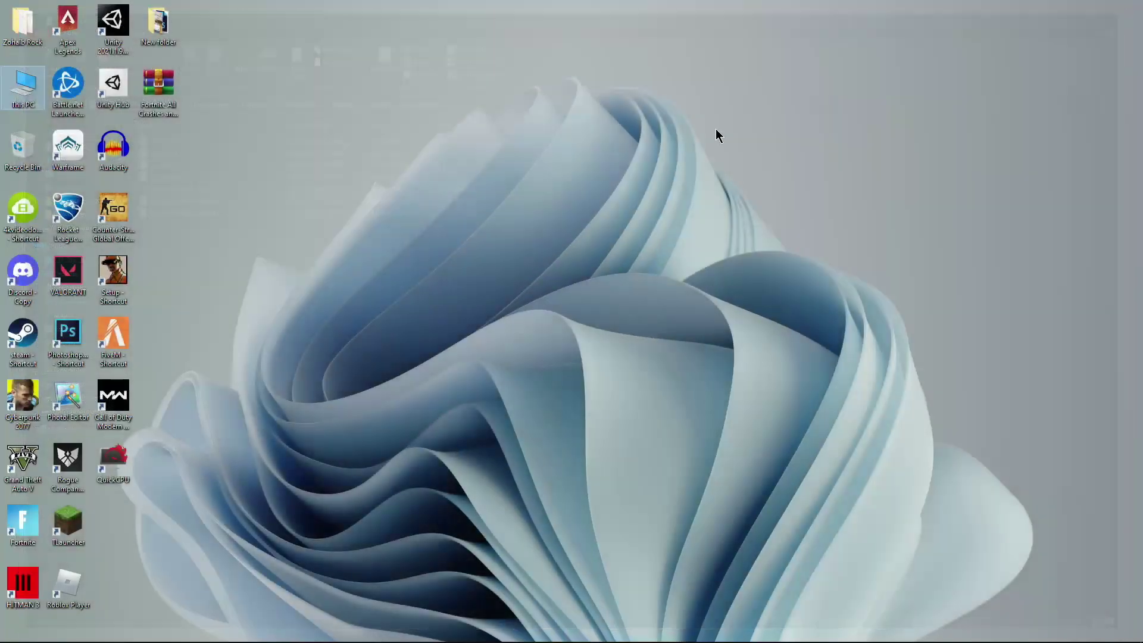
{"action": "right_click", "coordinate": [338, 198]}
{"action": "left_click", "coordinate": [358, 257]}
{"action": "left_click_drag", "start_coordinate": [171, 113], "coordinate": [518, 214]}
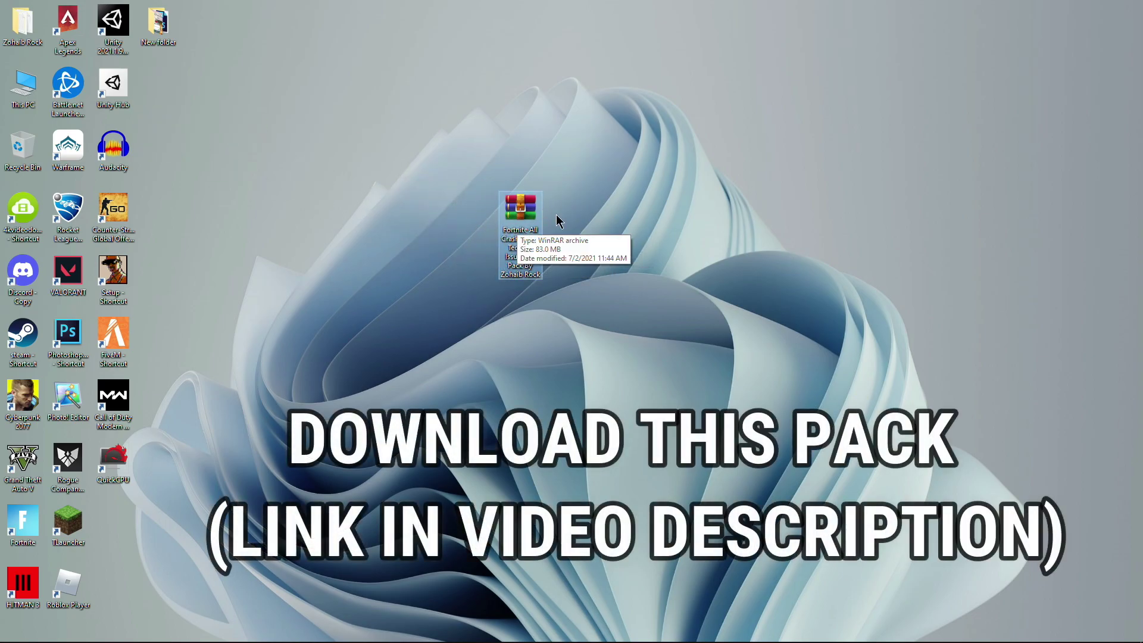
{"action": "right_click", "coordinate": [519, 232]}
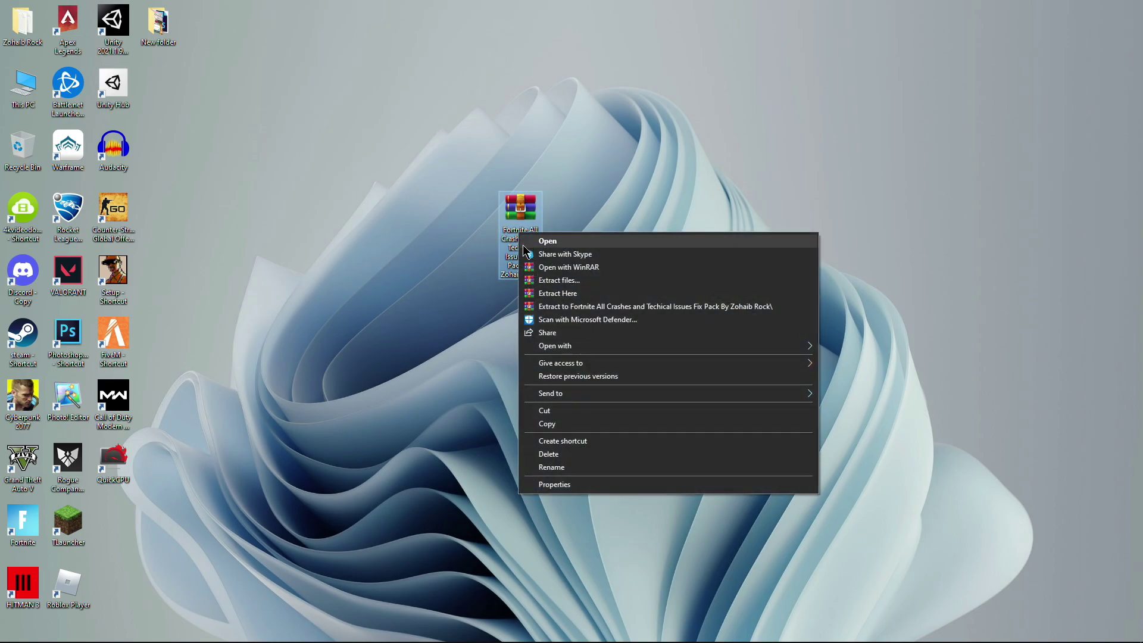
{"action": "left_click", "coordinate": [543, 294]}
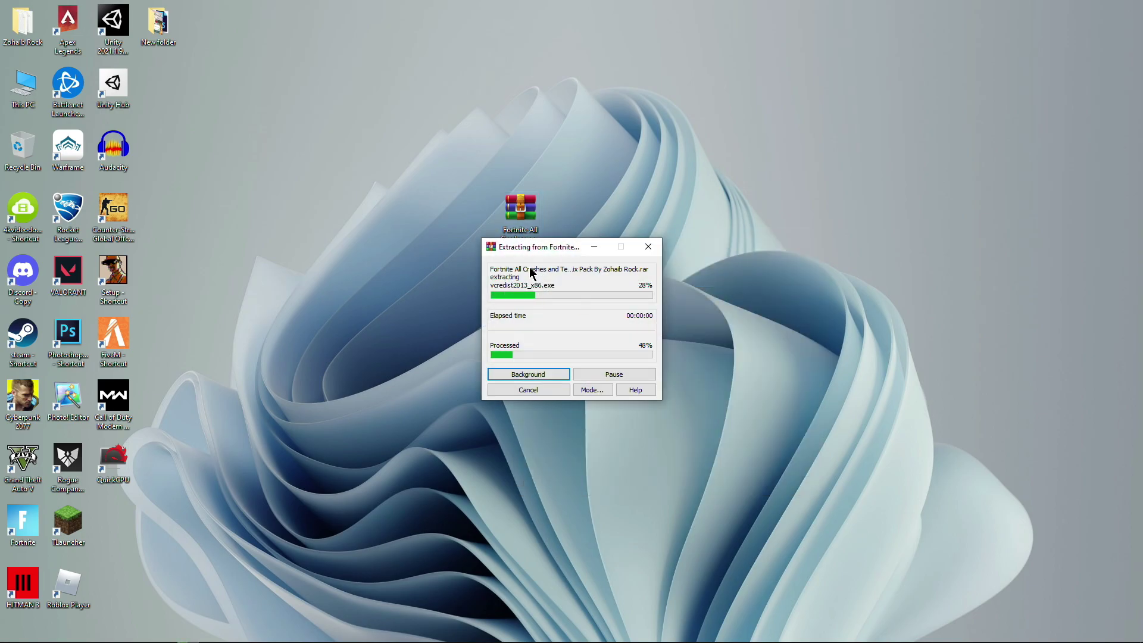
Separate the extracted fix pack folder from its archive on the desktop, open the folder and run the Clear batch file.
{"action": "left_click_drag", "start_coordinate": [531, 234], "coordinate": [81, 140]}
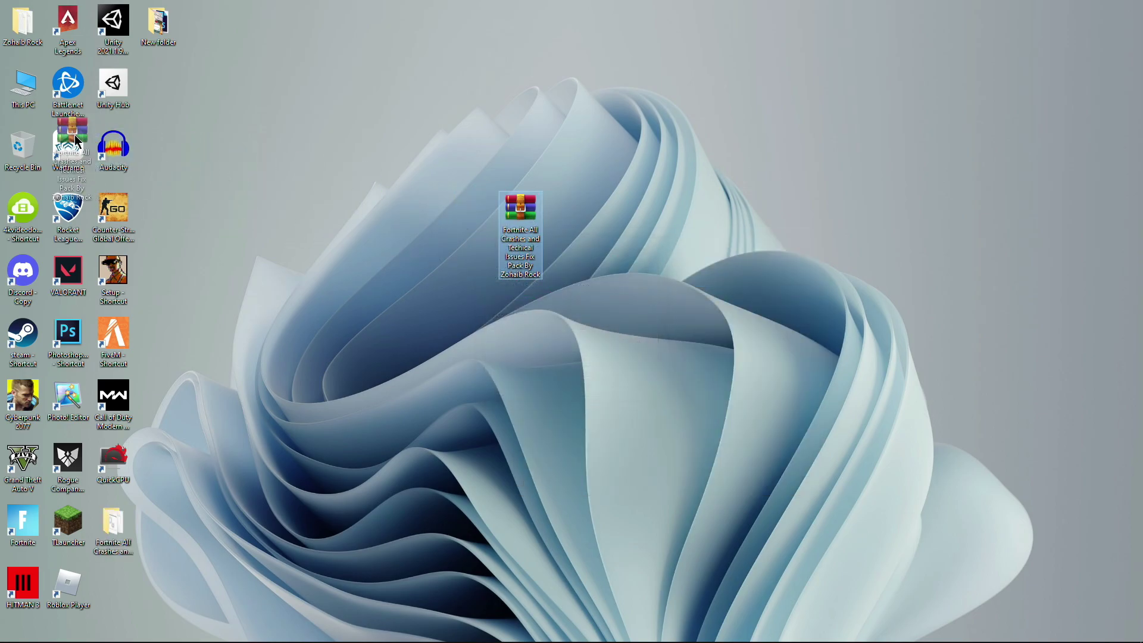
{"action": "left_click_drag", "start_coordinate": [127, 528], "coordinate": [580, 238]}
{"action": "right_click", "coordinate": [658, 225]}
{"action": "left_click", "coordinate": [684, 280]}
{"action": "double_click", "coordinate": [551, 234]}
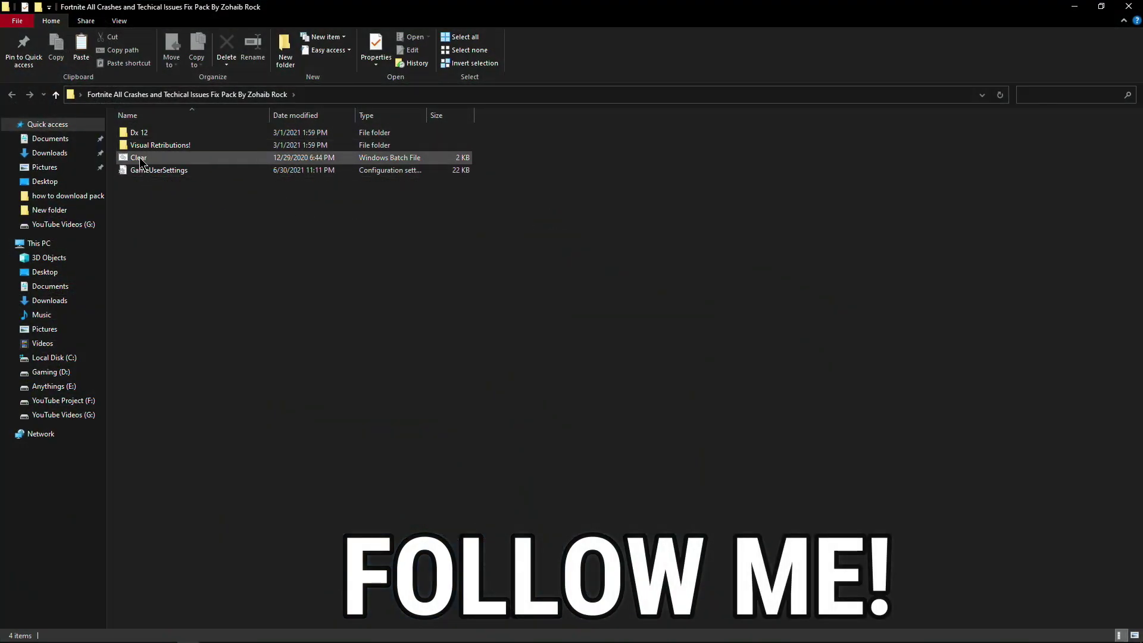
{"action": "double_click", "coordinate": [140, 158]}
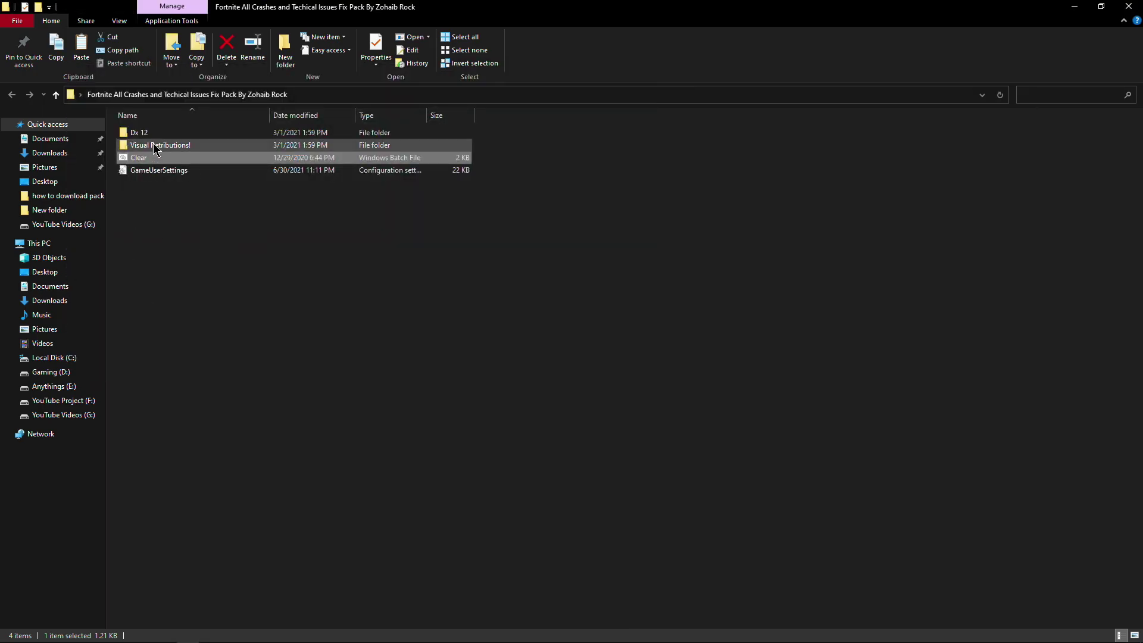
Run dxwebsetup from the Dx 12 folder, accept the license agreement and complete the DirectX runtime setup.
{"action": "double_click", "coordinate": [149, 132]}
{"action": "double_click", "coordinate": [146, 134]}
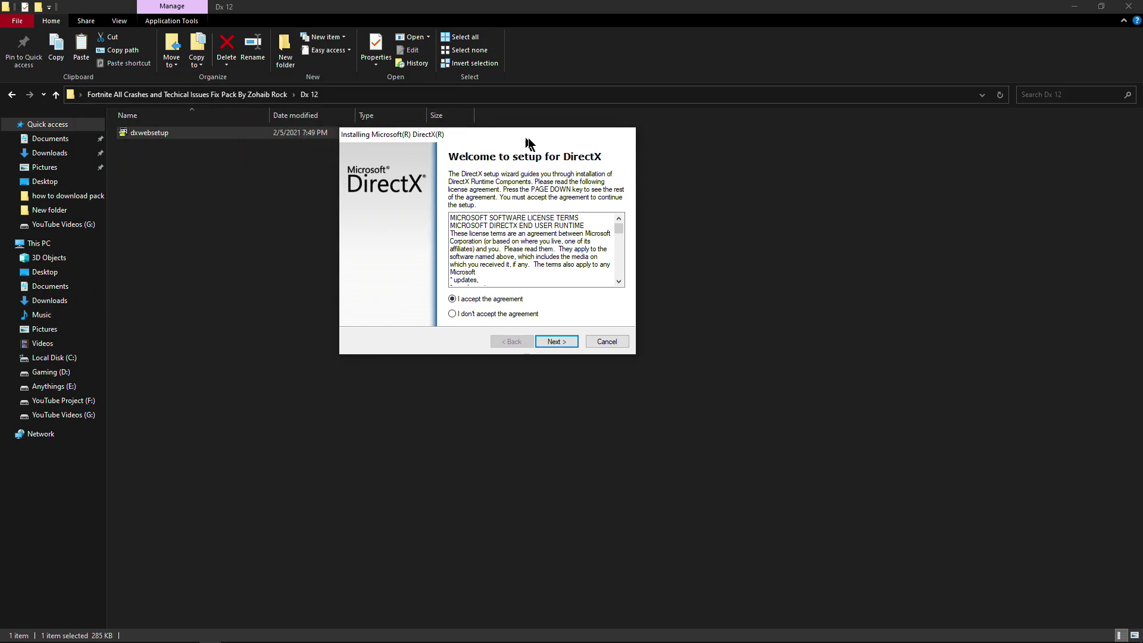
{"action": "left_click", "coordinate": [609, 350]}
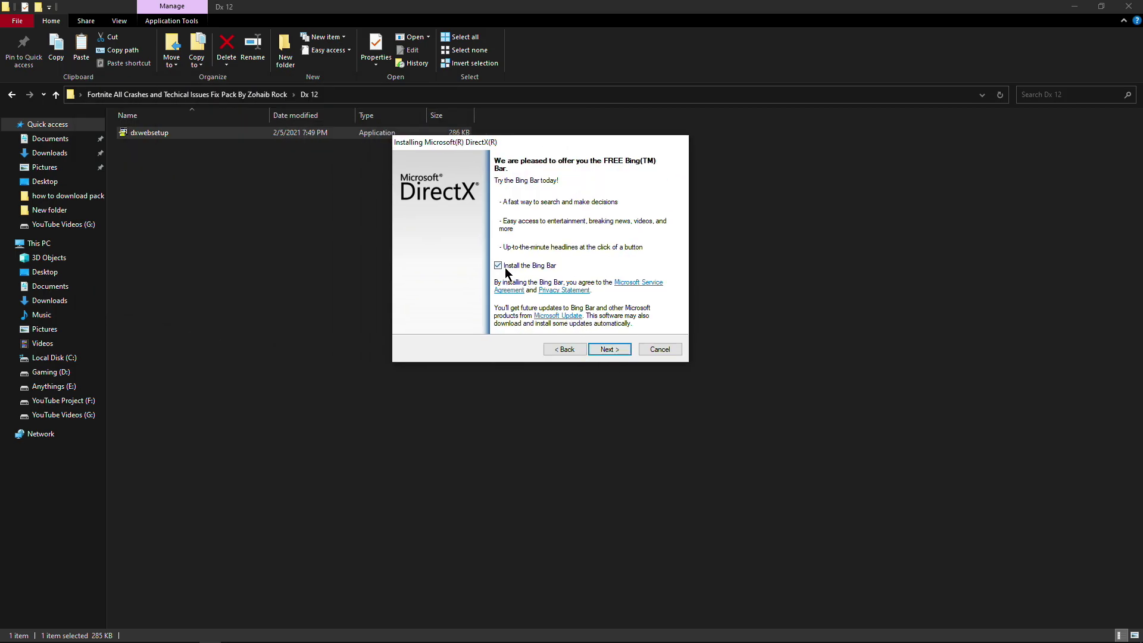
{"action": "left_click", "coordinate": [615, 350]}
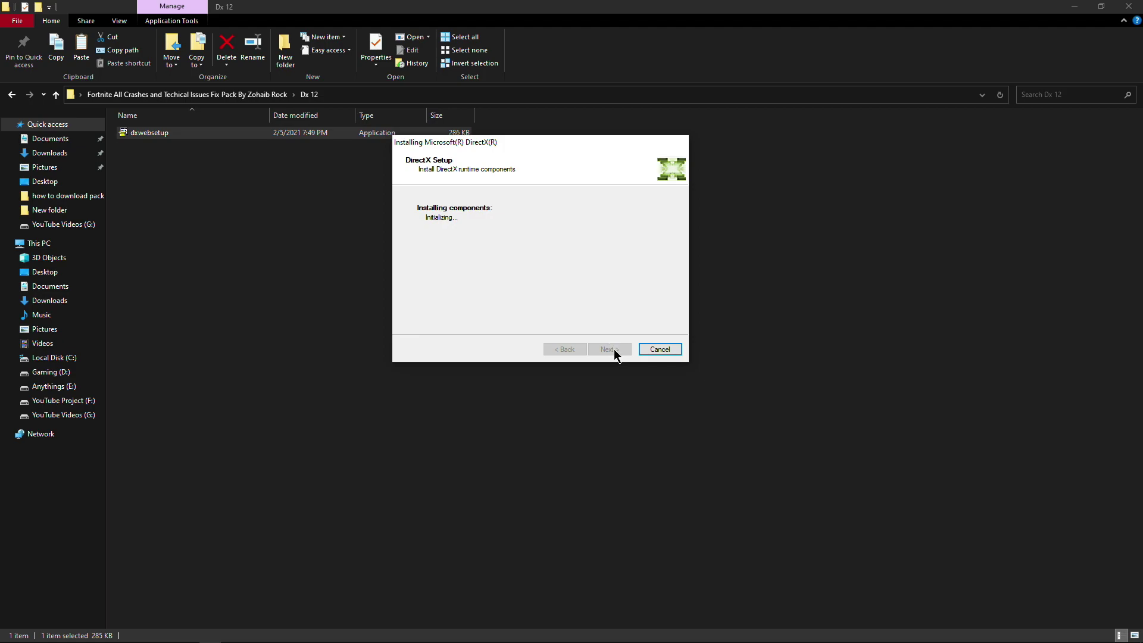
{"action": "left_click", "coordinate": [615, 350]}
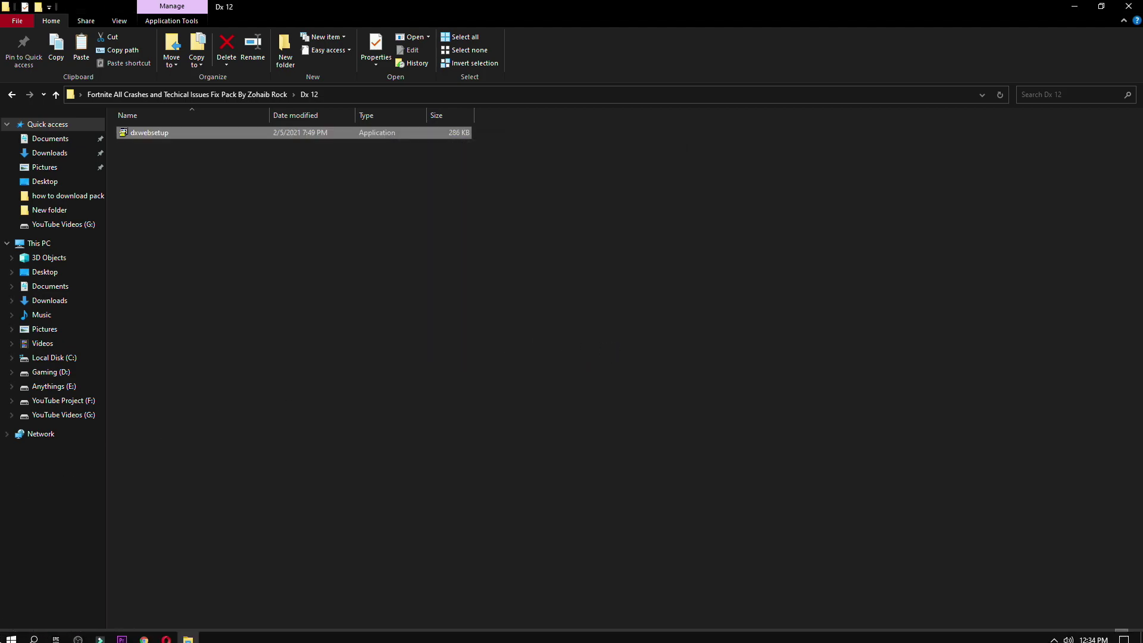
Open dxdiag, check the DirectX version on the System page and the driver details on the Display page, and exit.
{"action": "left_click", "coordinate": [34, 639]}
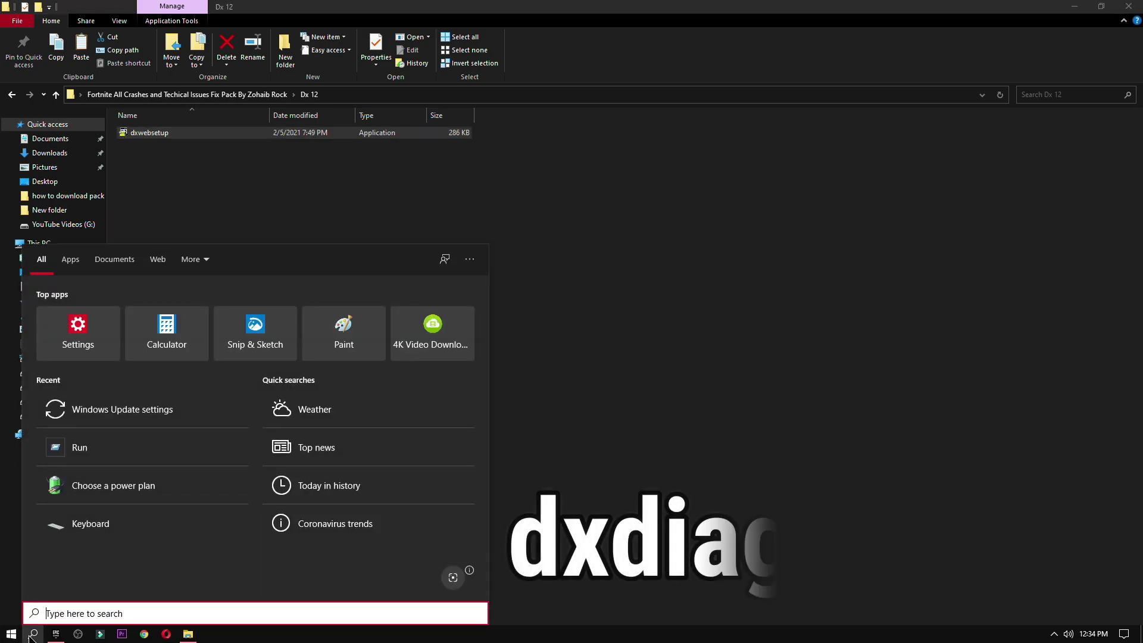
{"action": "type", "text": "dxdiag"}
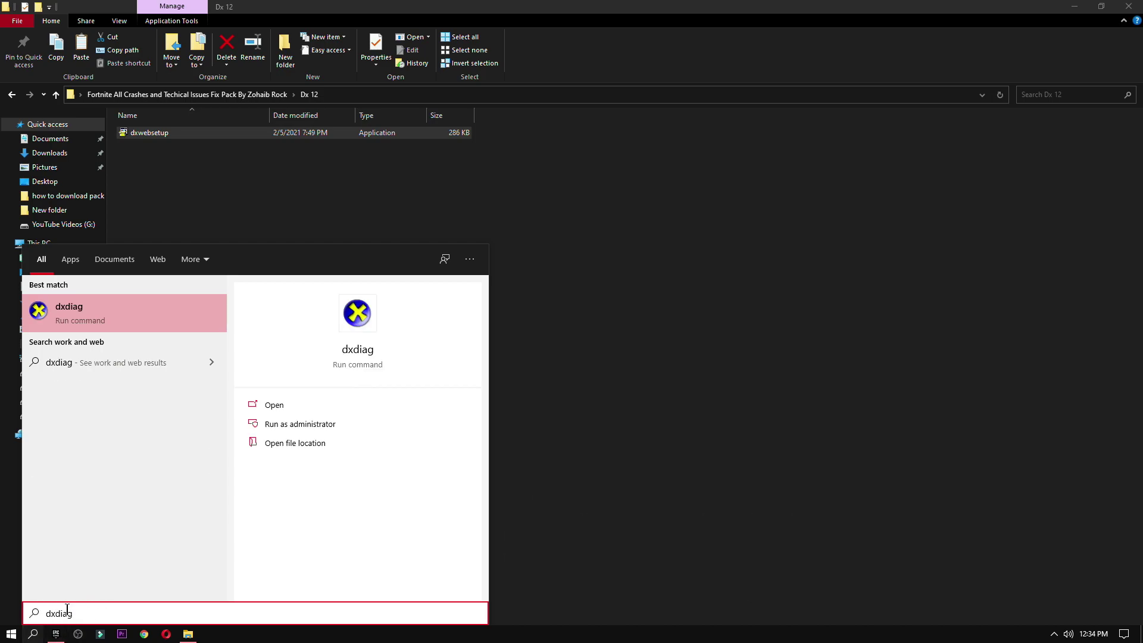
{"action": "left_click", "coordinate": [66, 313]}
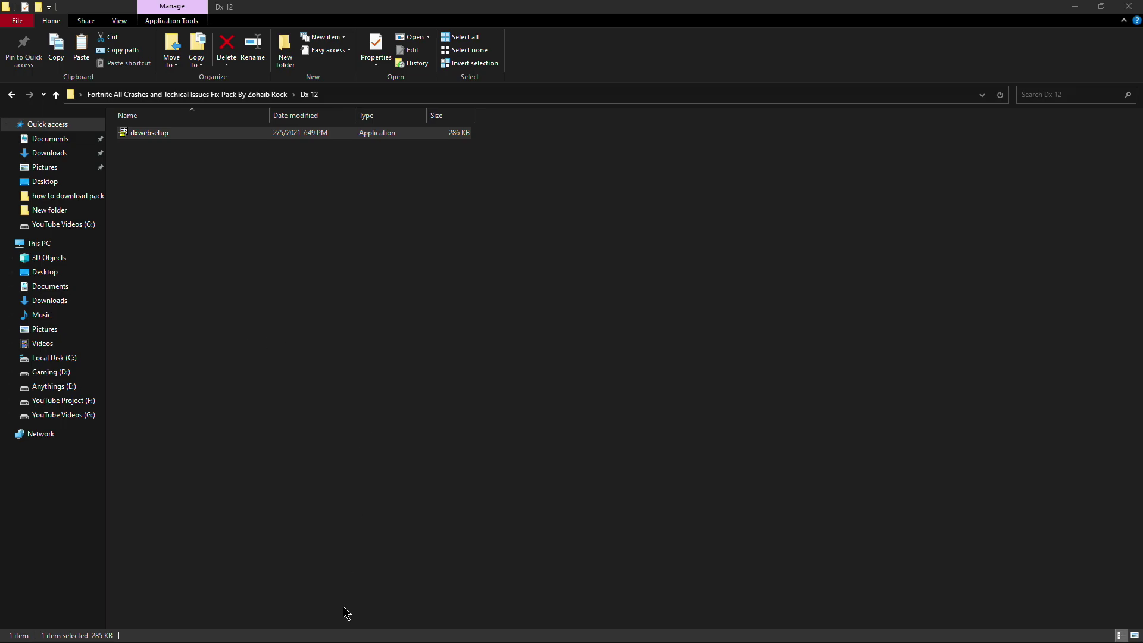
{"action": "left_click_drag", "start_coordinate": [565, 169], "coordinate": [559, 112]}
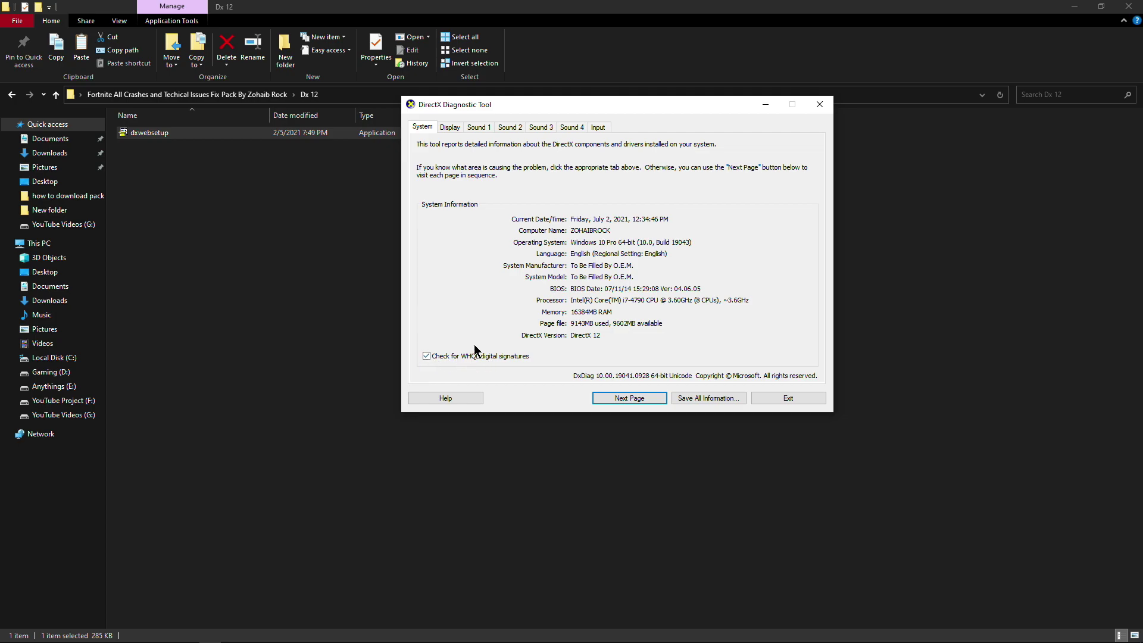
{"action": "left_click", "coordinate": [451, 128]}
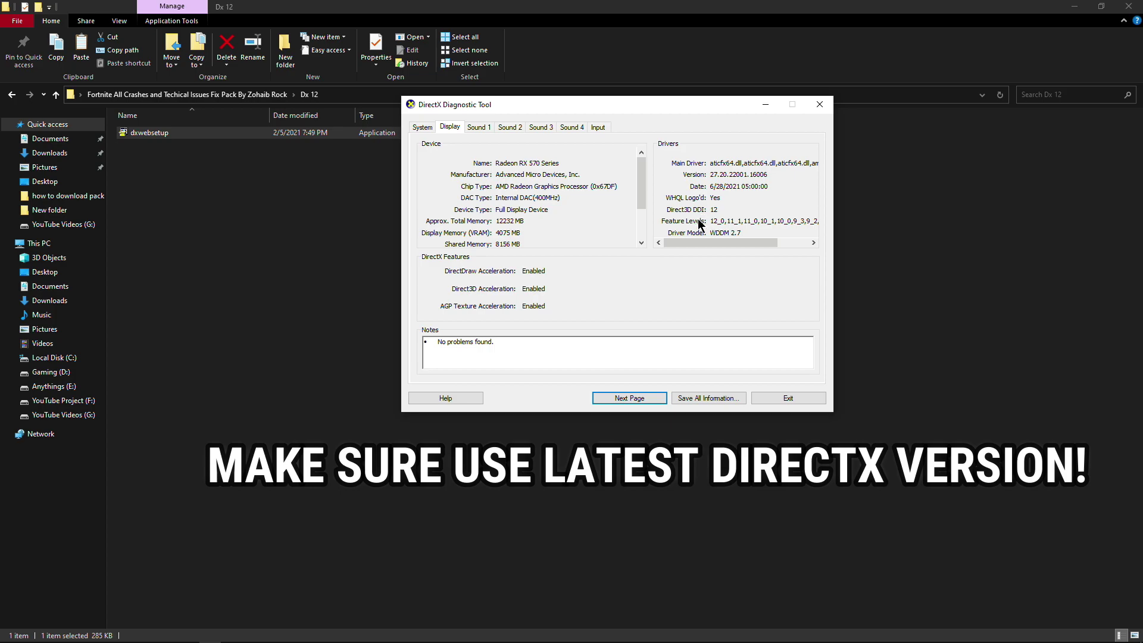
{"action": "left_click", "coordinate": [787, 398]}
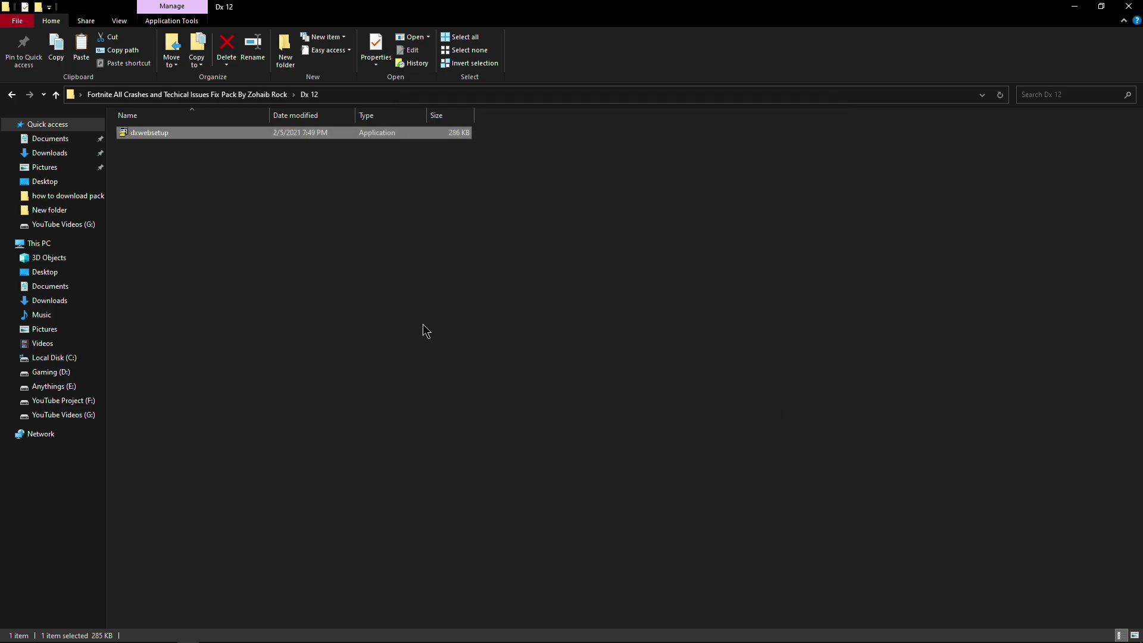
Open the fix pack's Visual Retributions! folder and check Programs and Features for the installed Microsoft Visual C++ redistributables.
{"action": "key", "text": "alt+Up"}
{"action": "double_click", "coordinate": [165, 149]}
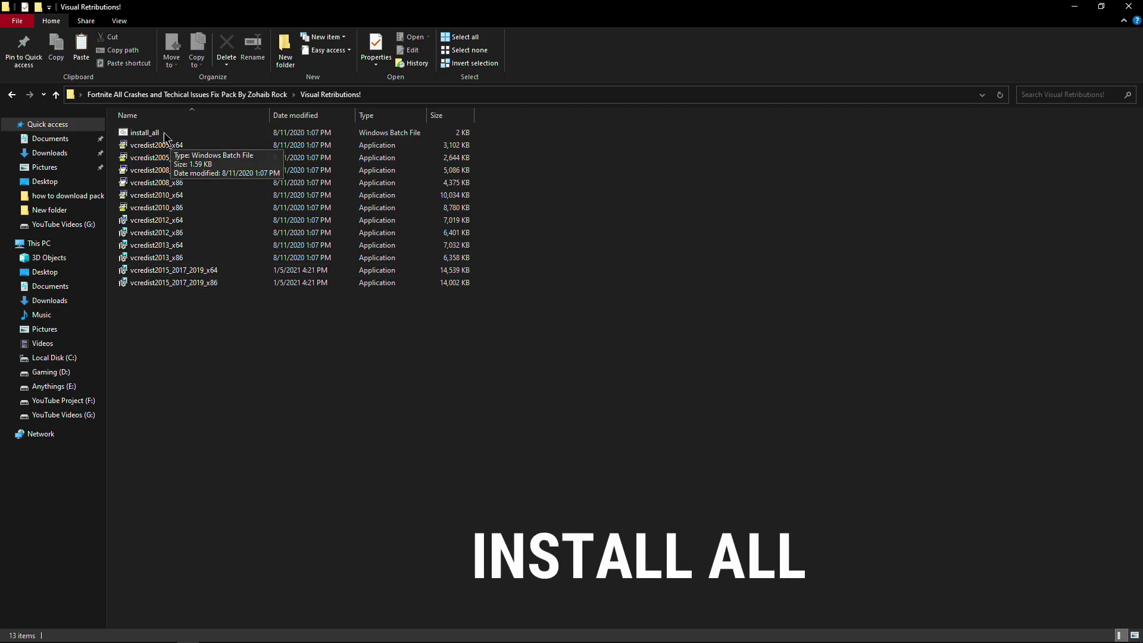
{"action": "left_click", "coordinate": [17, 634]}
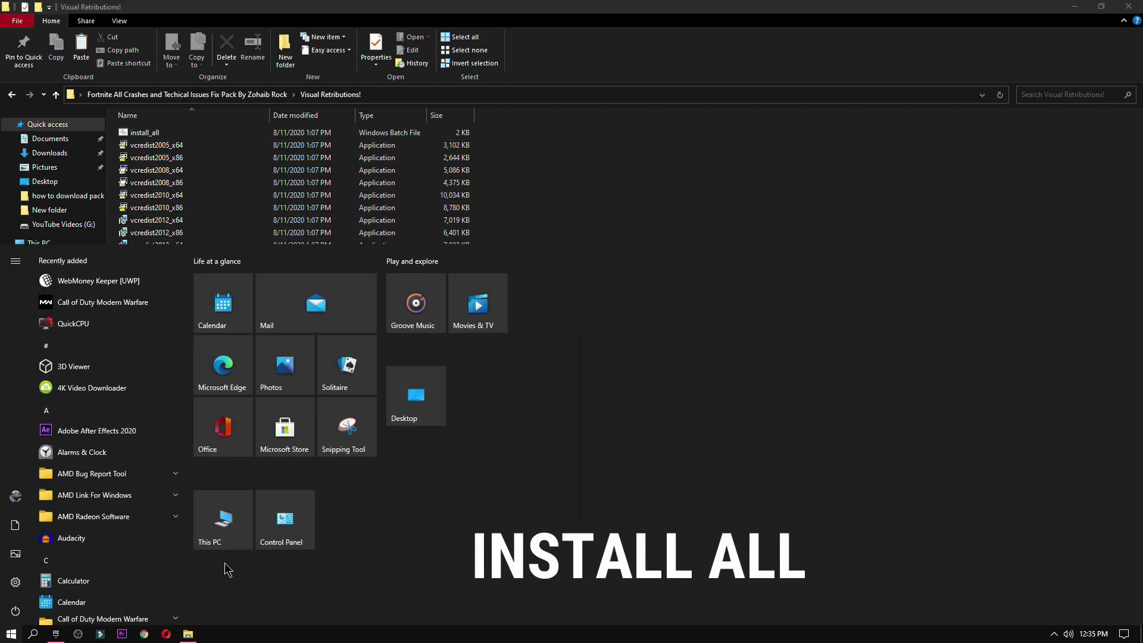
{"action": "left_click", "coordinate": [290, 541]}
{"action": "left_click", "coordinate": [446, 223]}
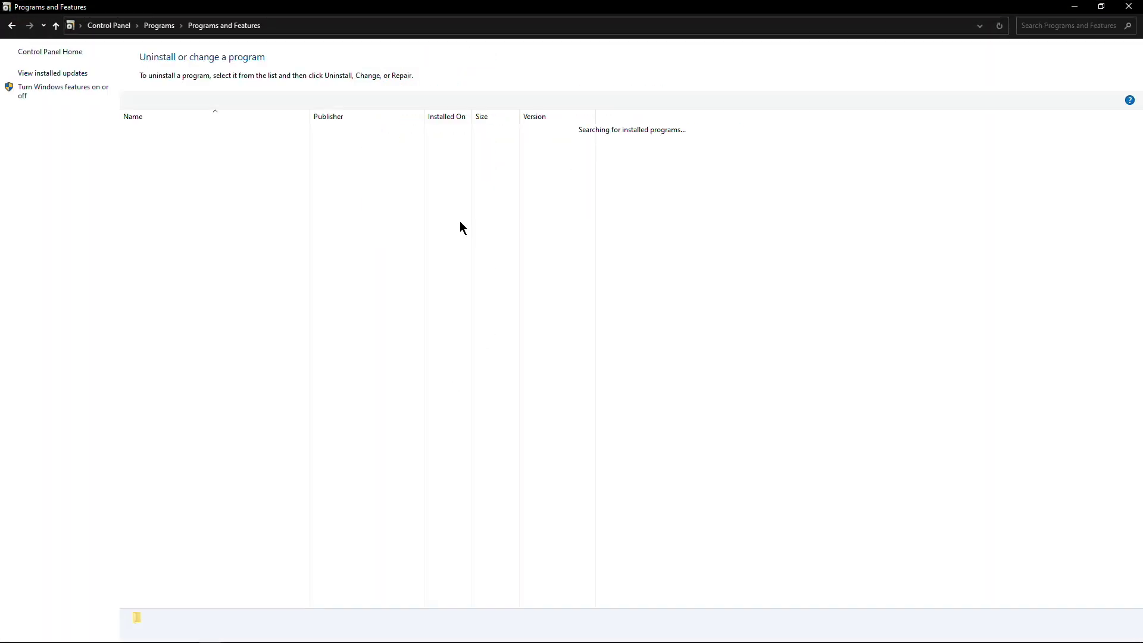
{"action": "left_click", "coordinate": [1101, 7]}
{"action": "scroll", "coordinate": [688, 285], "scroll_direction": "down", "scroll_amount": 6}
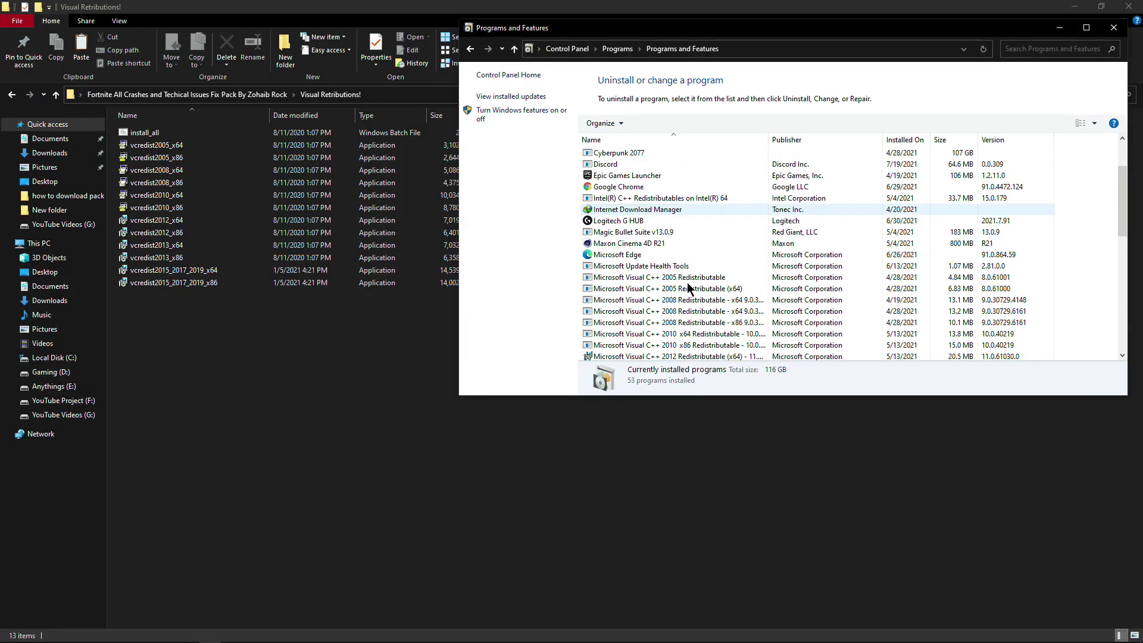
{"action": "scroll", "coordinate": [688, 289], "scroll_direction": "down", "scroll_amount": 6}
{"action": "scroll", "coordinate": [688, 289], "scroll_direction": "up", "scroll_amount": 10}
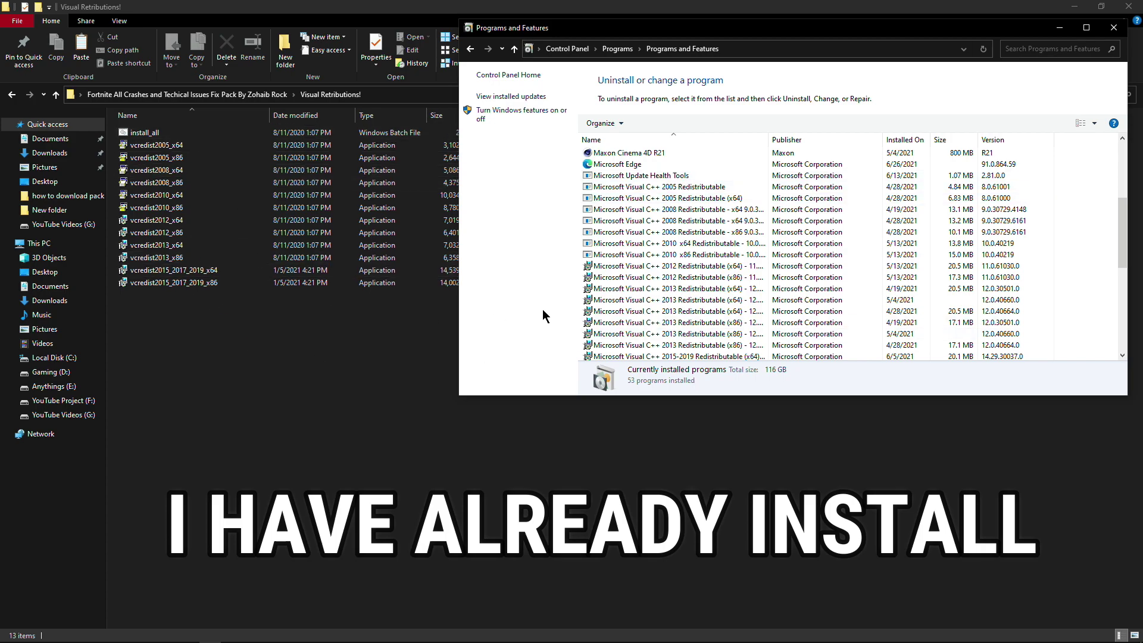
{"action": "left_click", "coordinate": [1113, 28]}
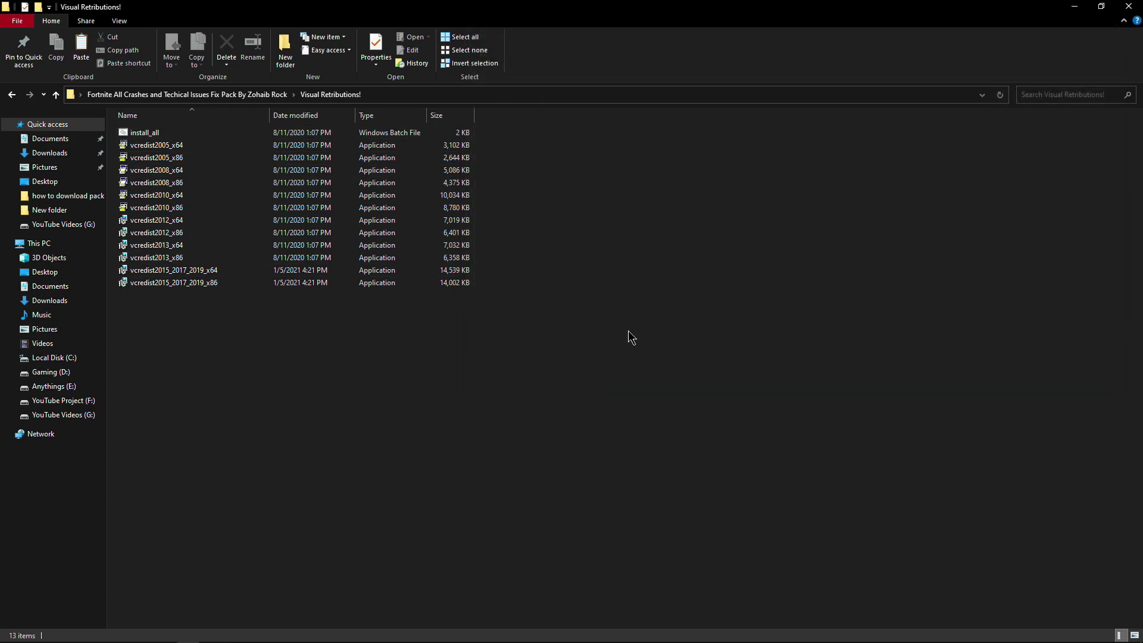
Copy the GameUserSettings file from the fix pack folder and put the pack folder back among the desktop icons.
{"action": "key", "text": "BackSpace"}
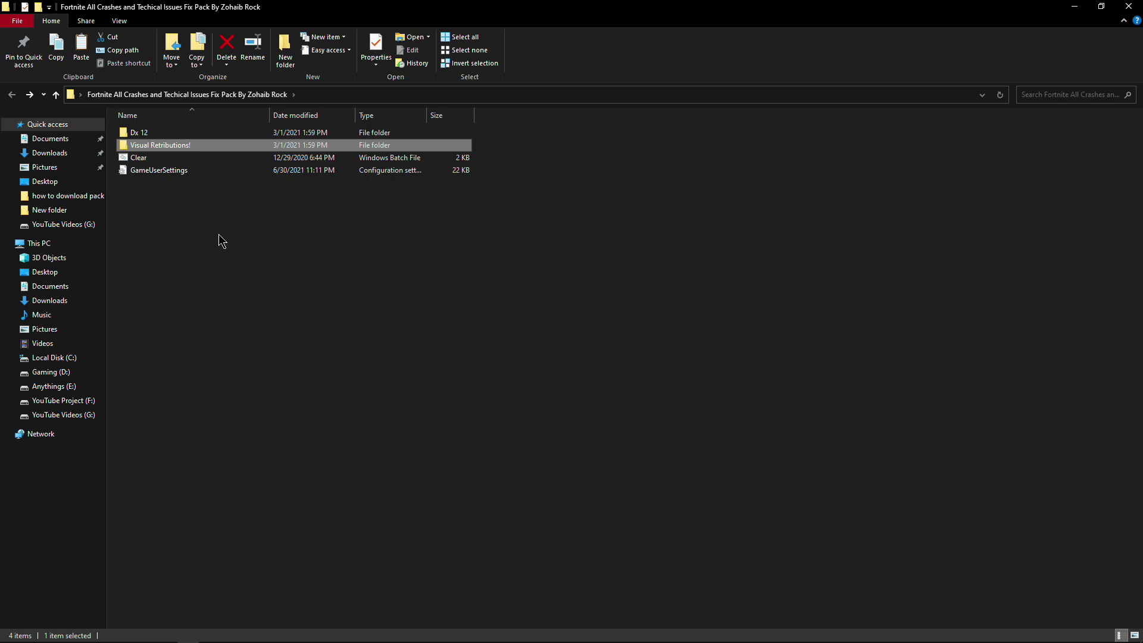
{"action": "left_click", "coordinate": [206, 237]}
{"action": "left_click", "coordinate": [149, 172]}
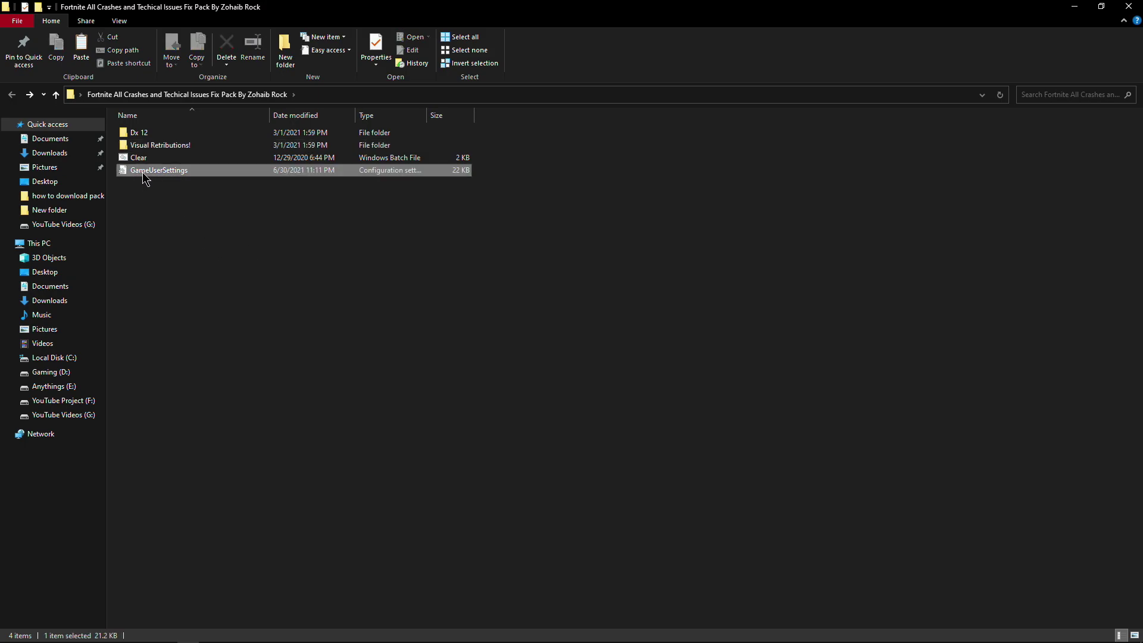
{"action": "right_click", "coordinate": [143, 174]}
{"action": "left_click", "coordinate": [171, 391]}
{"action": "key", "text": "super+d"}
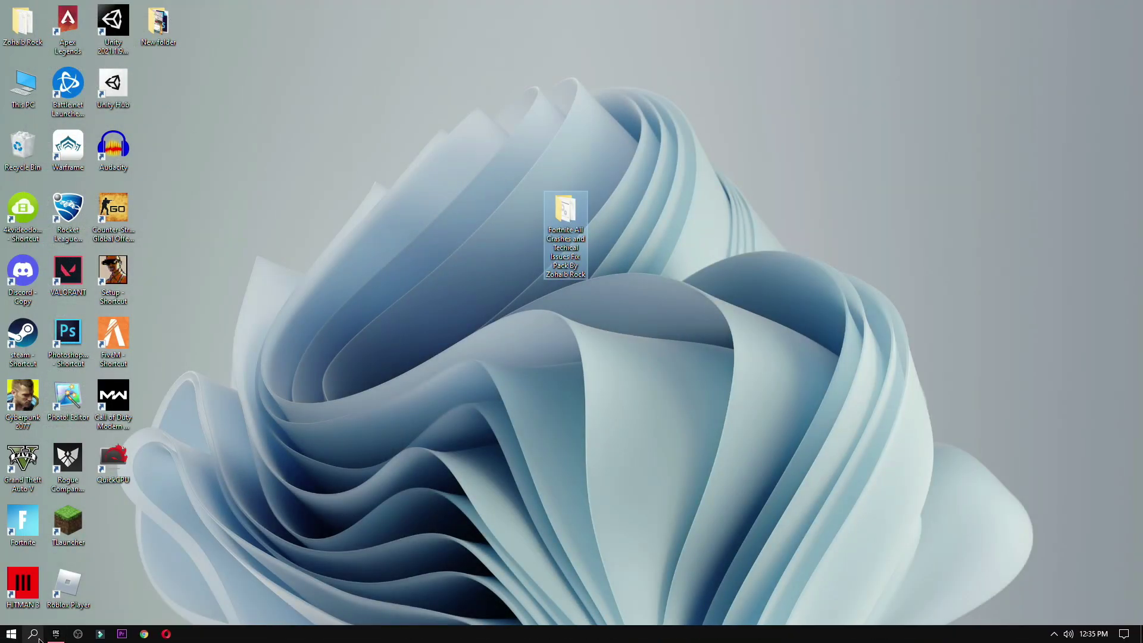
{"action": "left_click_drag", "start_coordinate": [562, 238], "coordinate": [279, 139]}
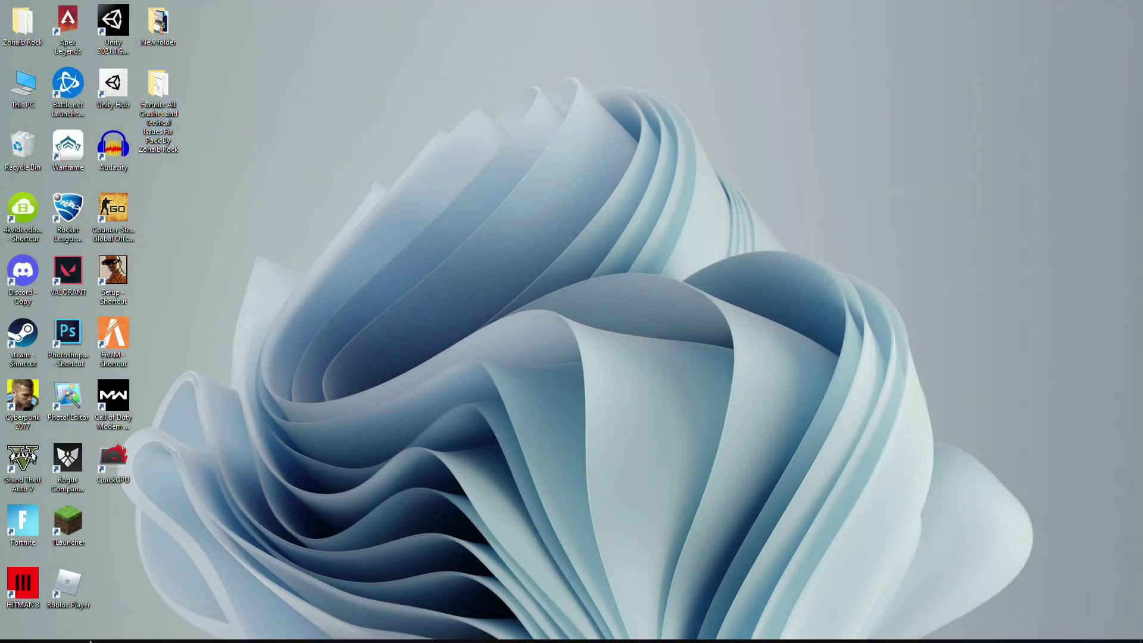
Open appdata through Run and go to Local > FortniteGame > Saved > Config > WindowsClient.
{"action": "left_click", "coordinate": [33, 634]}
{"action": "type", "text": "run"}
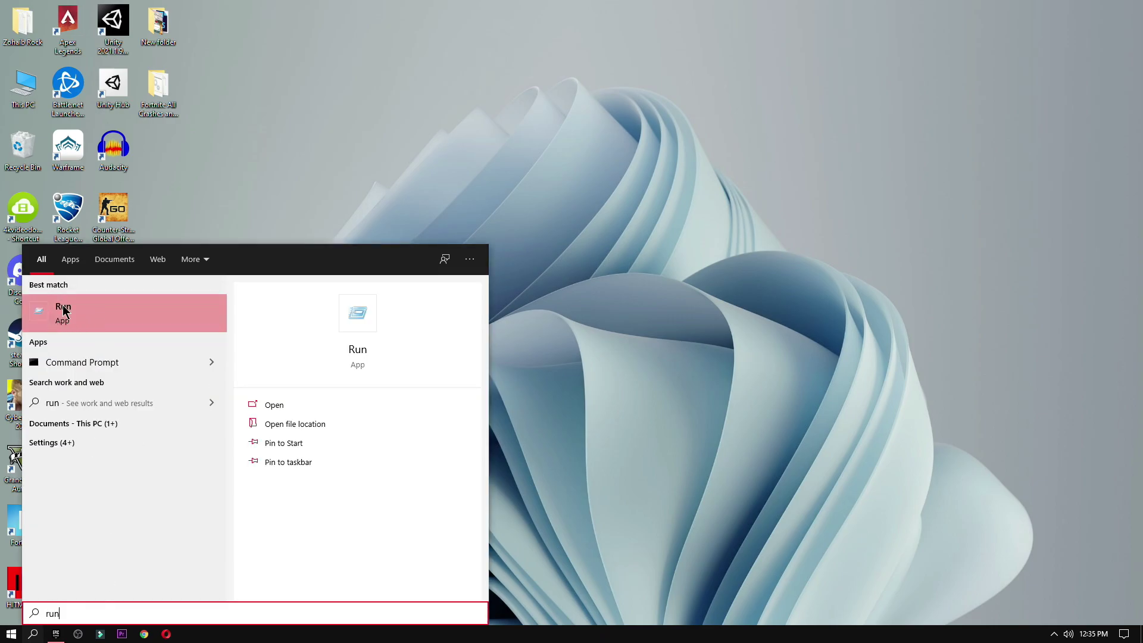
{"action": "left_click", "coordinate": [84, 308]}
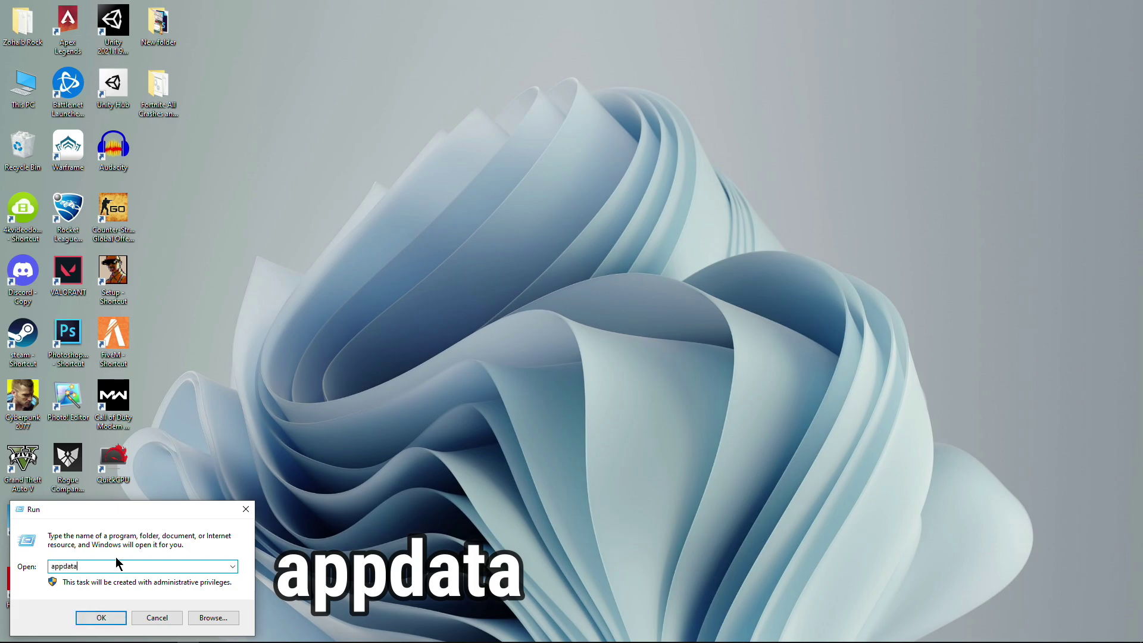
{"action": "left_click", "coordinate": [100, 618]}
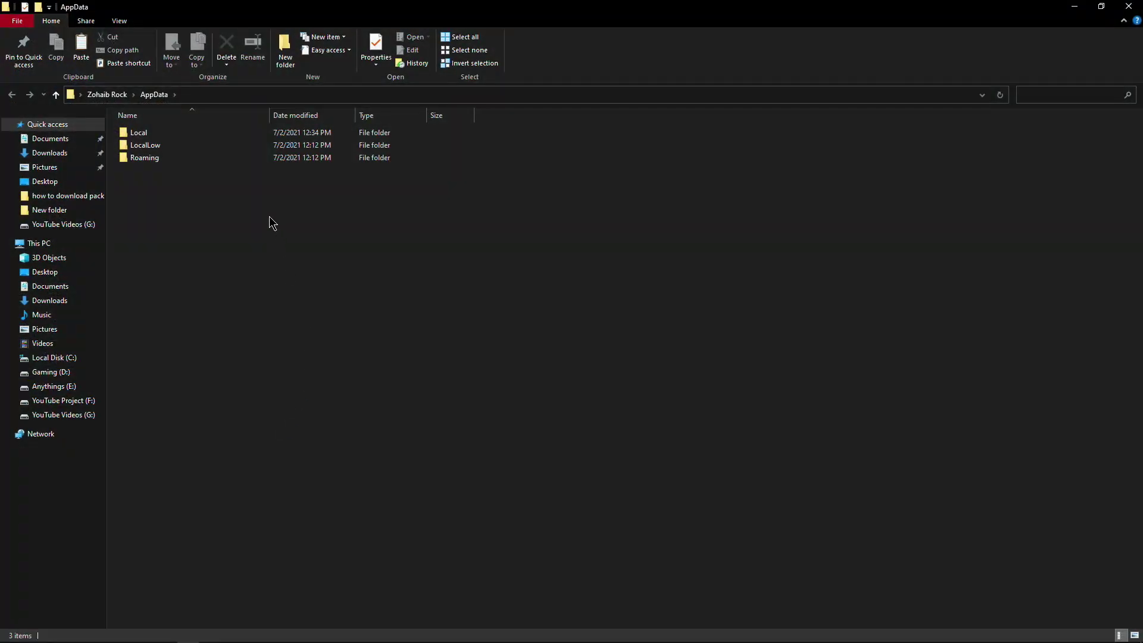
{"action": "double_click", "coordinate": [147, 135]}
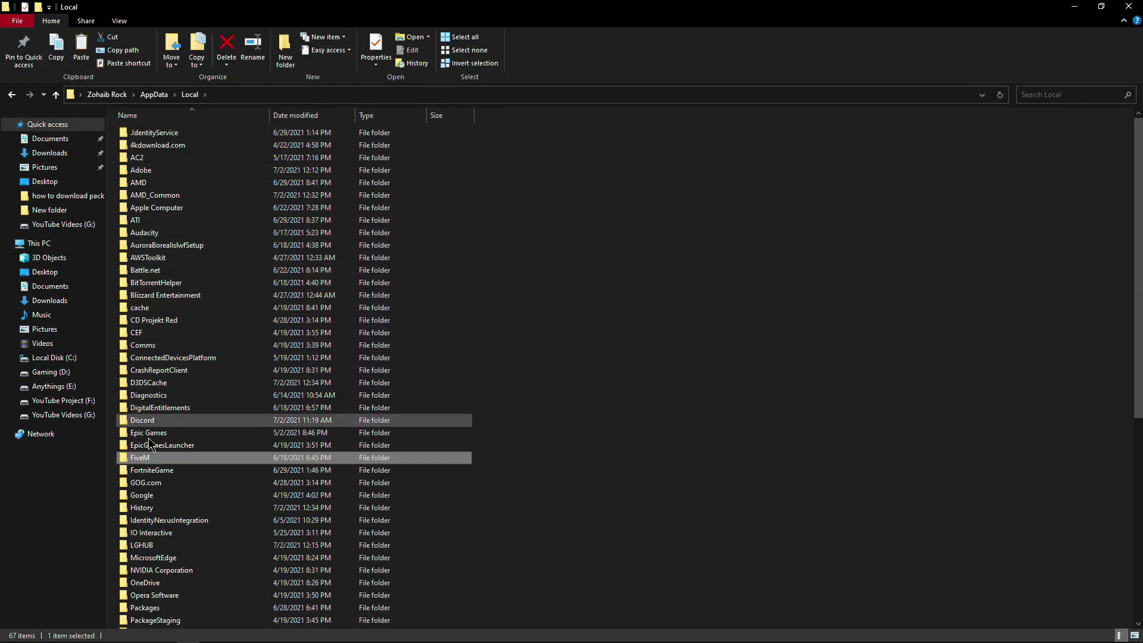
{"action": "double_click", "coordinate": [149, 470]}
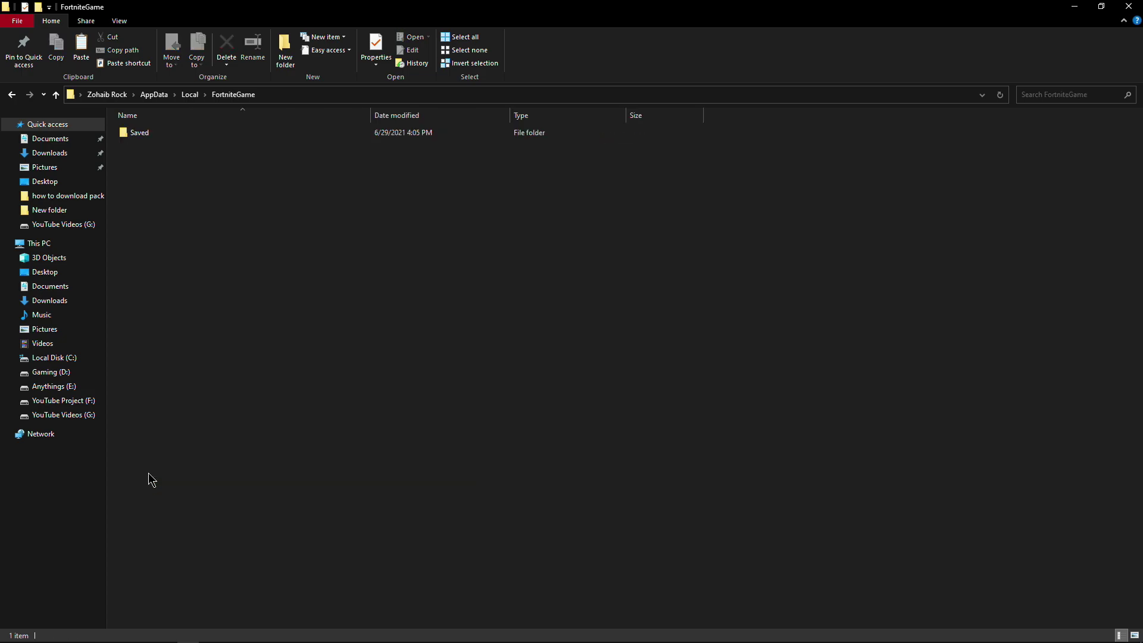
{"action": "double_click", "coordinate": [146, 135]}
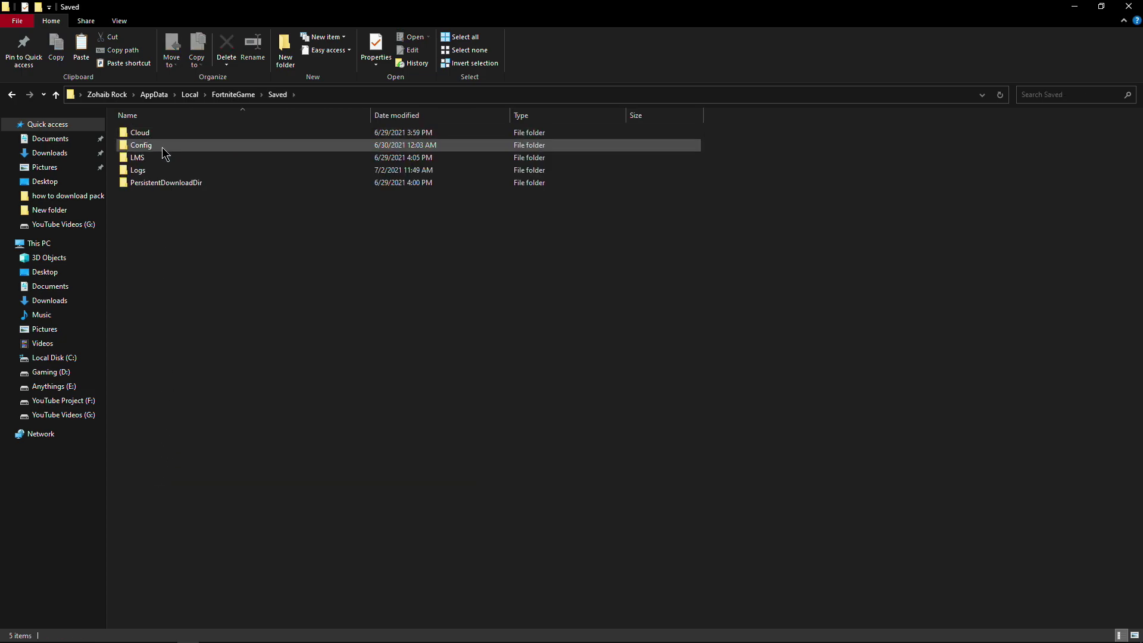
{"action": "double_click", "coordinate": [162, 146]}
{"action": "double_click", "coordinate": [146, 148]}
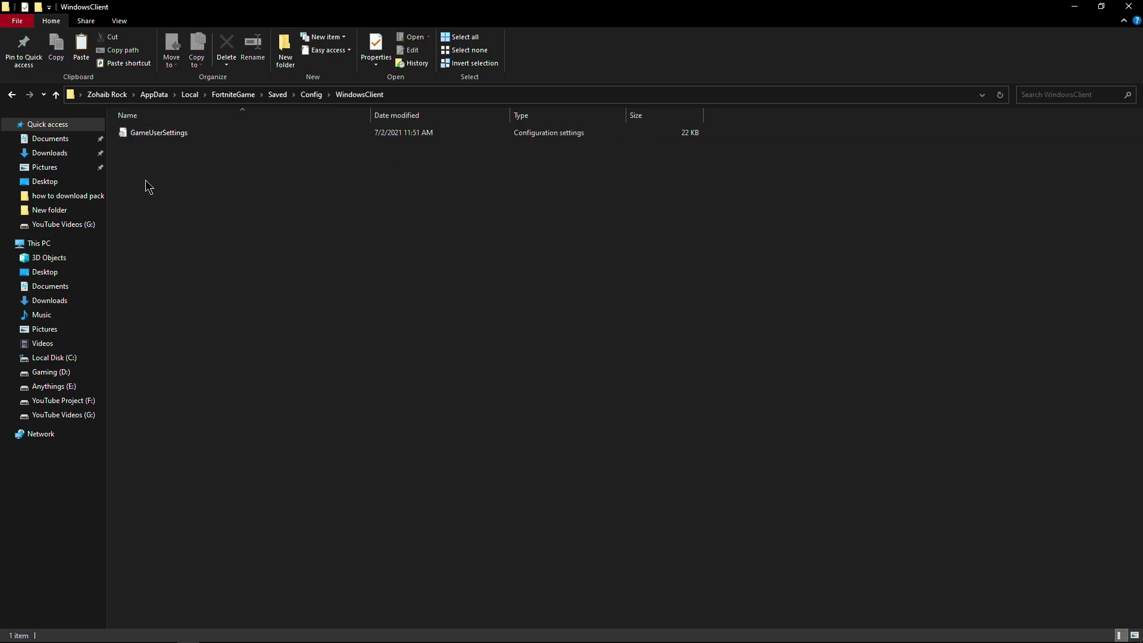
Paste the copied GameUserSettings file into the WindowsClient folder, replacing the existing file.
{"action": "right_click", "coordinate": [204, 201]}
{"action": "left_click", "coordinate": [235, 307]}
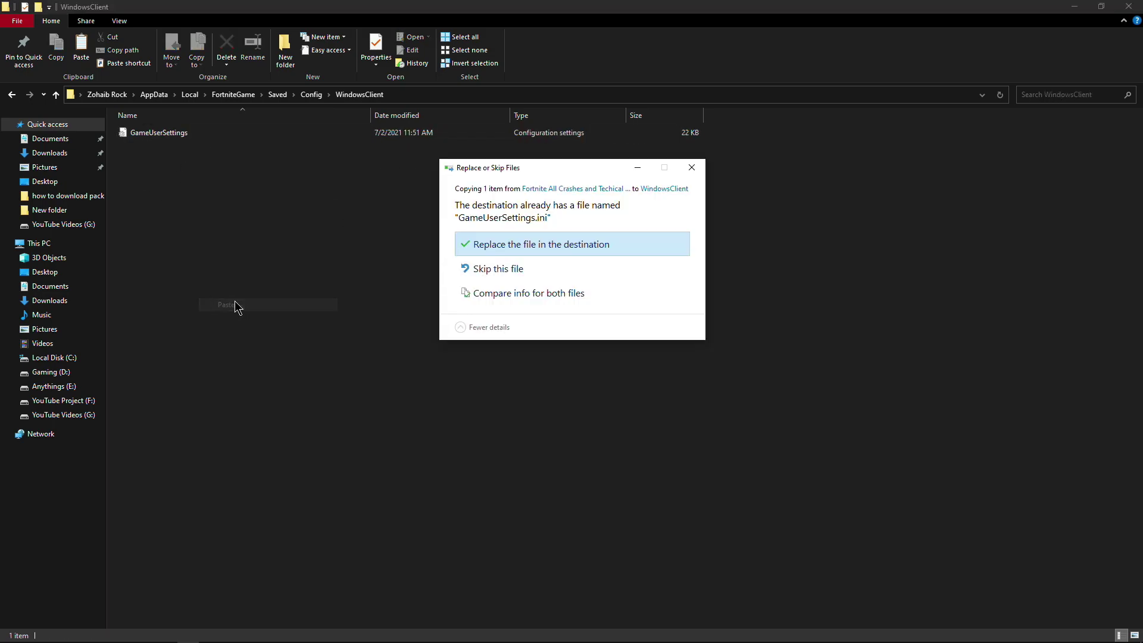
{"action": "left_click", "coordinate": [548, 247]}
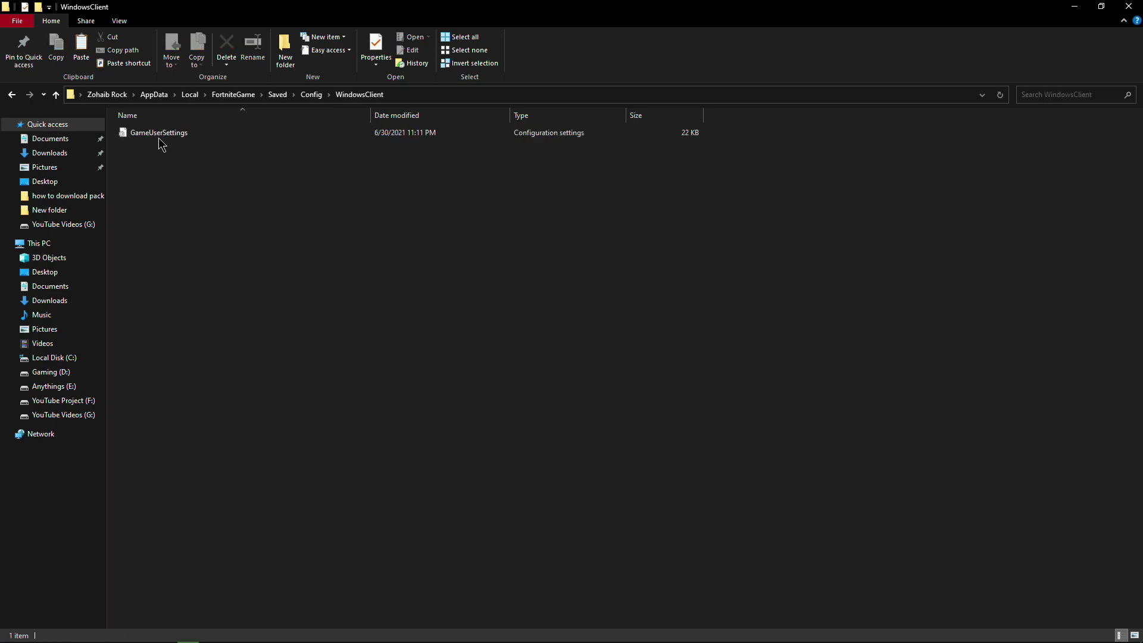
Delete all the UE4CC-Windows folders inside Config > CrashReportClient, then return to the desktop and refresh it.
{"action": "key", "text": "alt+Up"}
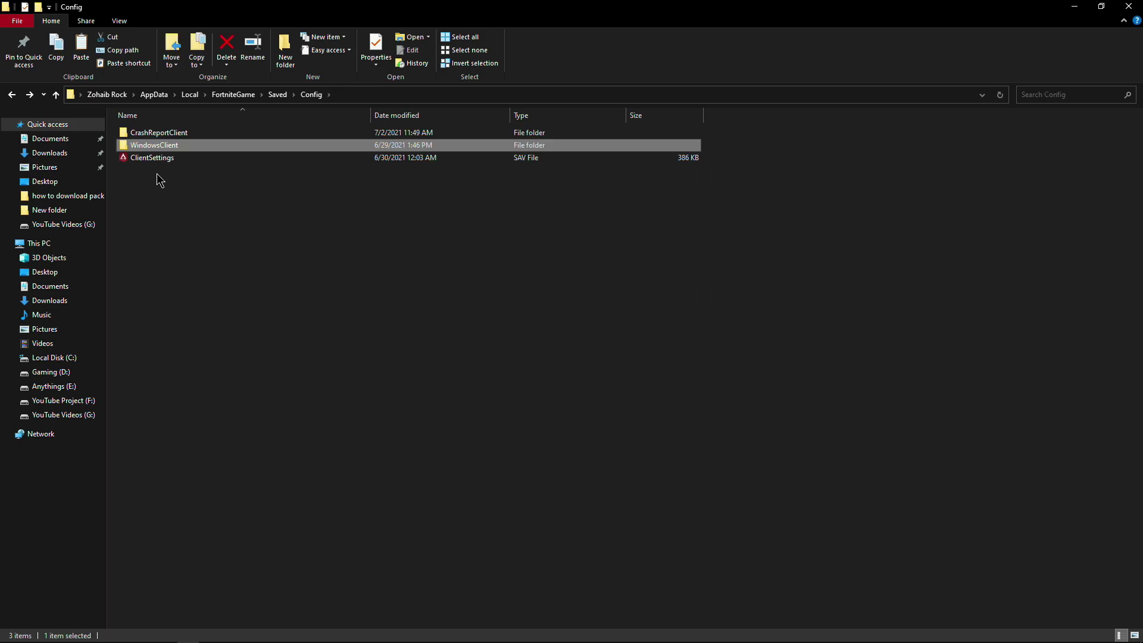
{"action": "double_click", "coordinate": [166, 133]}
{"action": "left_click_drag", "start_coordinate": [186, 213], "coordinate": [184, 130]}
{"action": "right_click", "coordinate": [185, 130]}
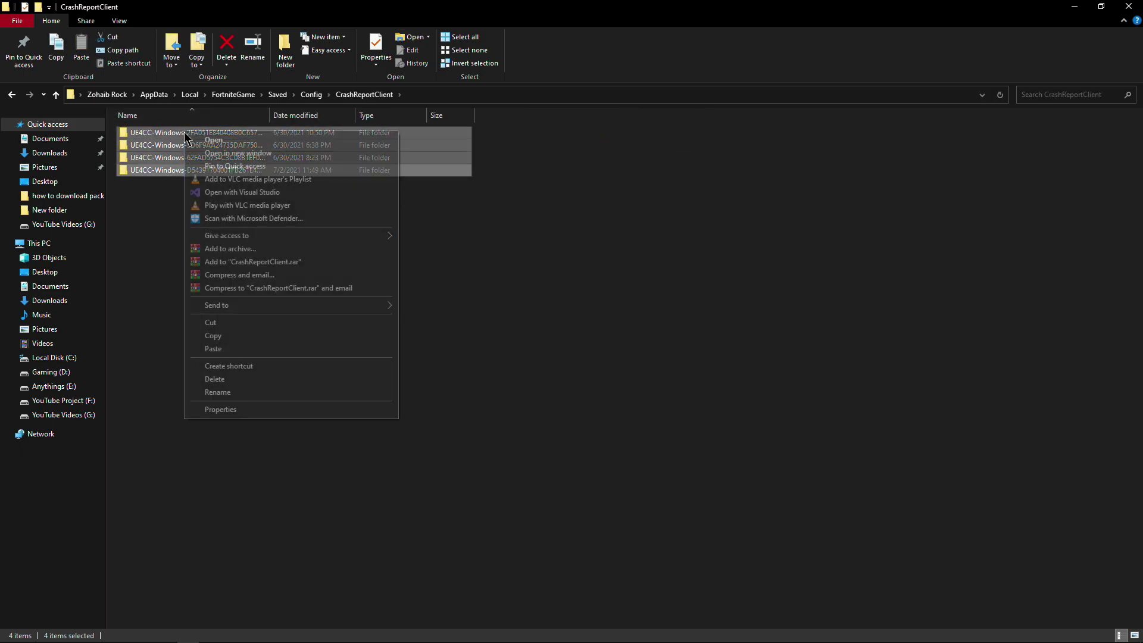
{"action": "left_click", "coordinate": [241, 380]}
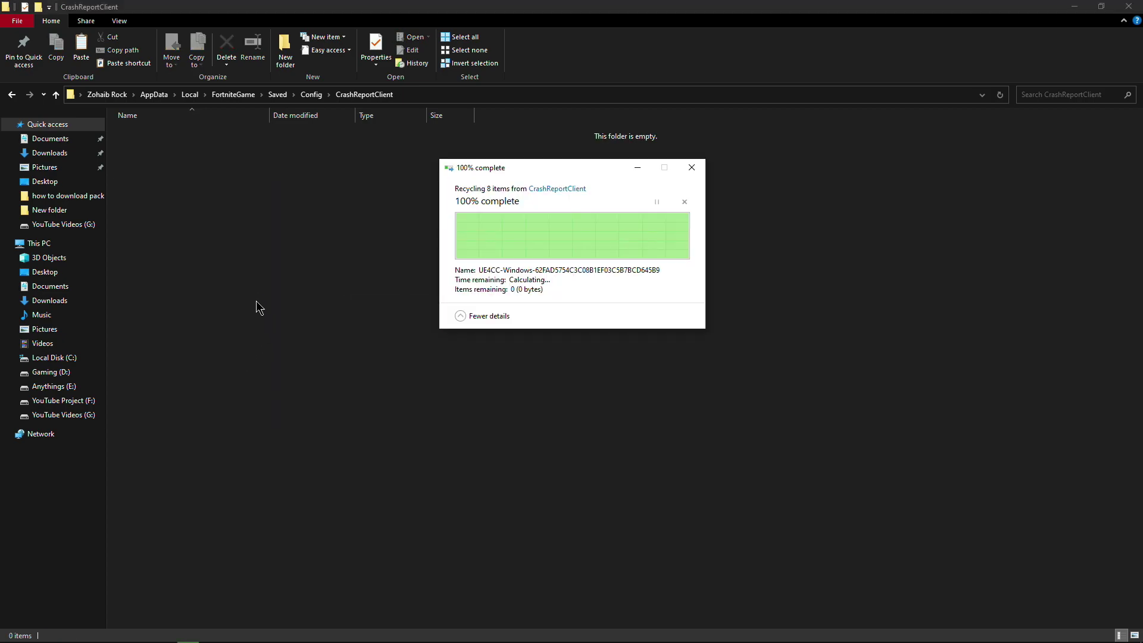
{"action": "right_click", "coordinate": [410, 214]}
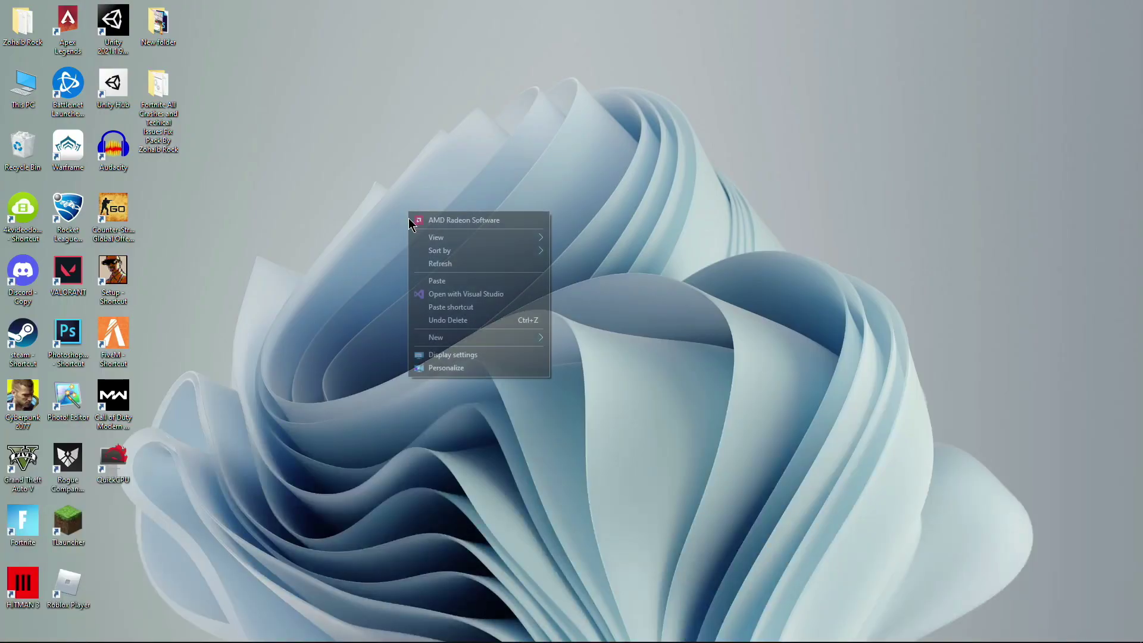
{"action": "left_click", "coordinate": [449, 264]}
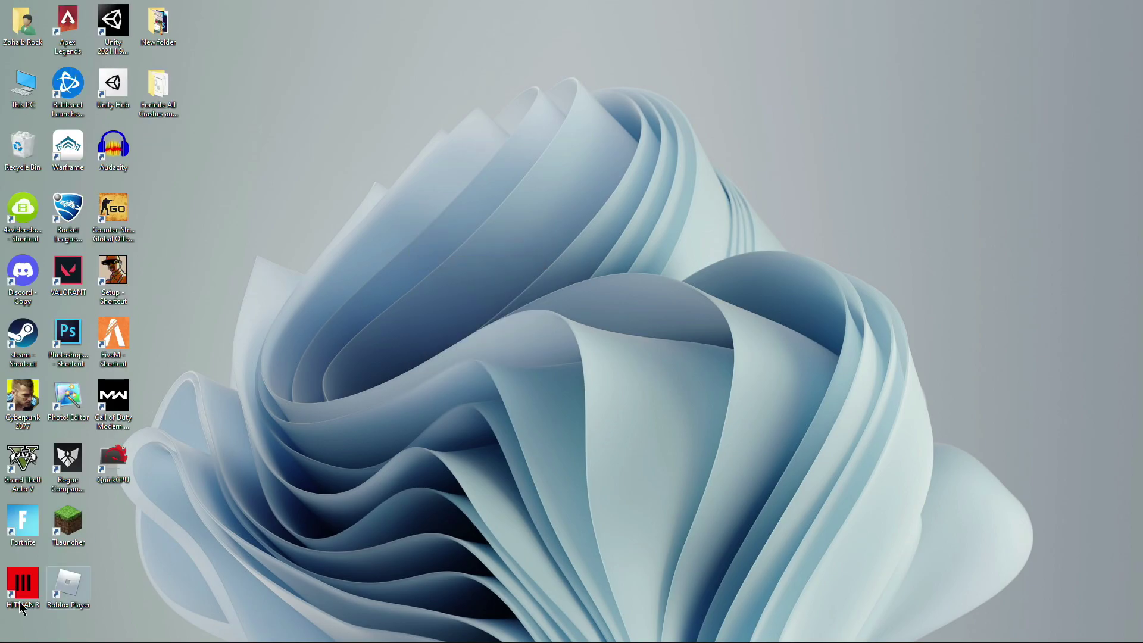
Open the Windows temporary files folder by running %temp% through Run.
{"action": "left_click", "coordinate": [33, 633]}
{"action": "type", "text": "run"}
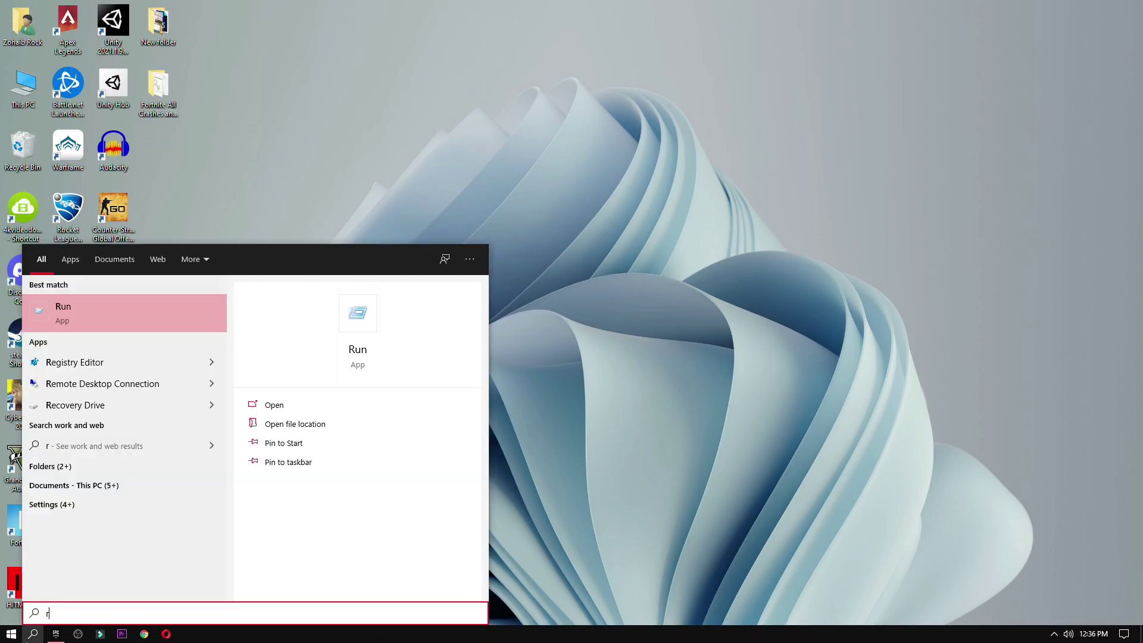
{"action": "left_click", "coordinate": [84, 306]}
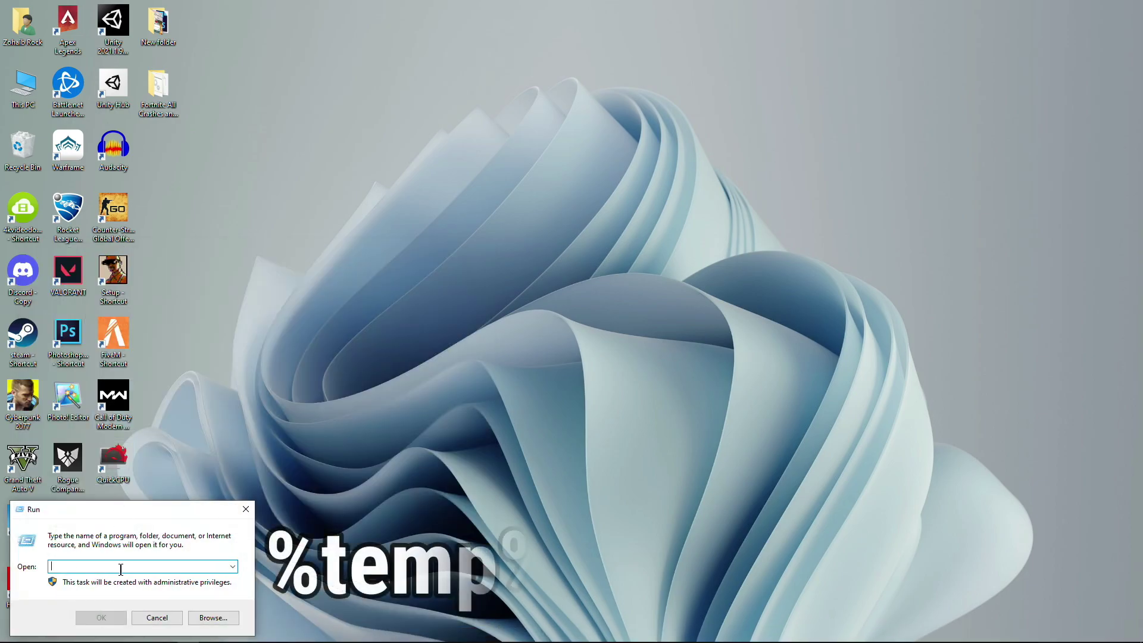
{"action": "type", "text": "%temp%"}
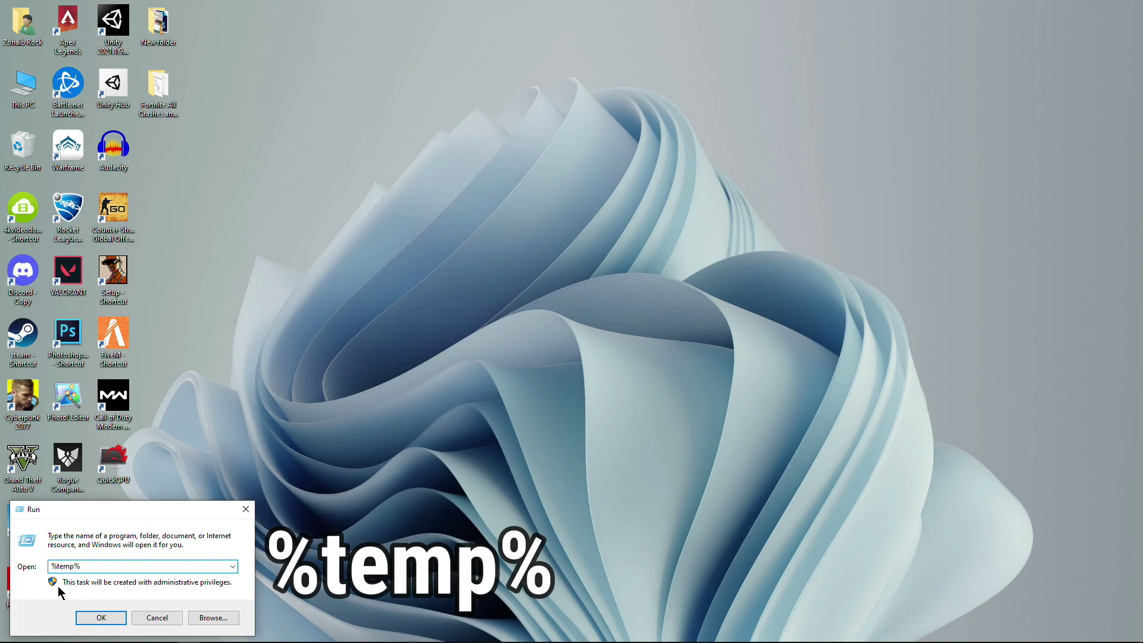
{"action": "left_click", "coordinate": [100, 616]}
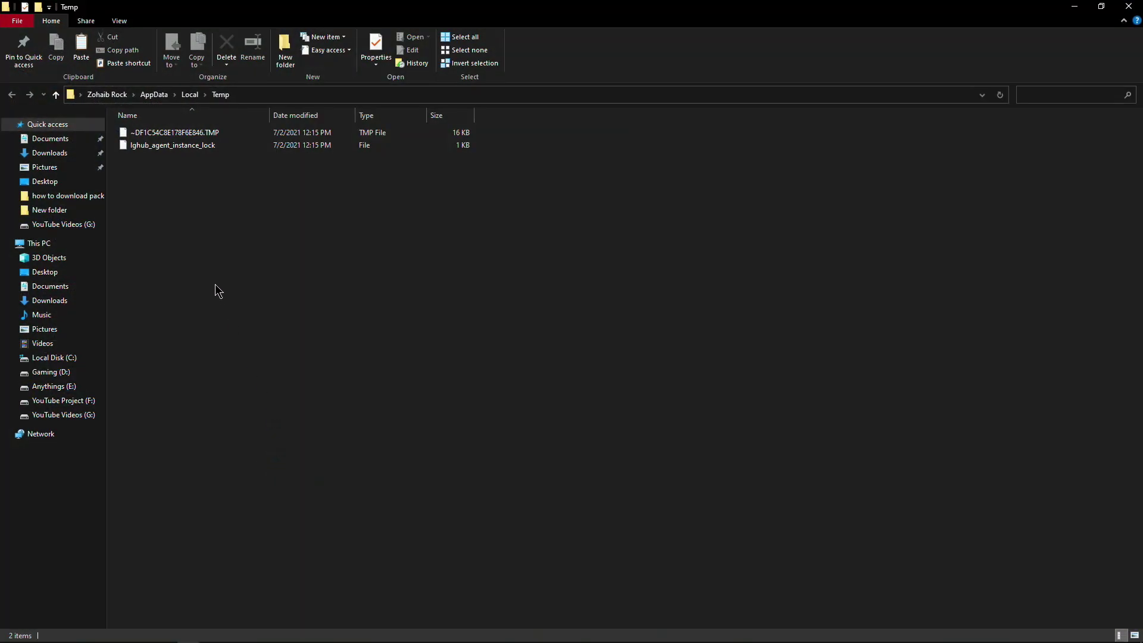
Delete all files in the Temp folder, skipping any that are in use.
{"action": "left_click_drag", "start_coordinate": [216, 292], "coordinate": [175, 132]}
{"action": "right_click", "coordinate": [153, 147]}
{"action": "left_click", "coordinate": [205, 316]}
{"action": "left_click", "coordinate": [600, 287]}
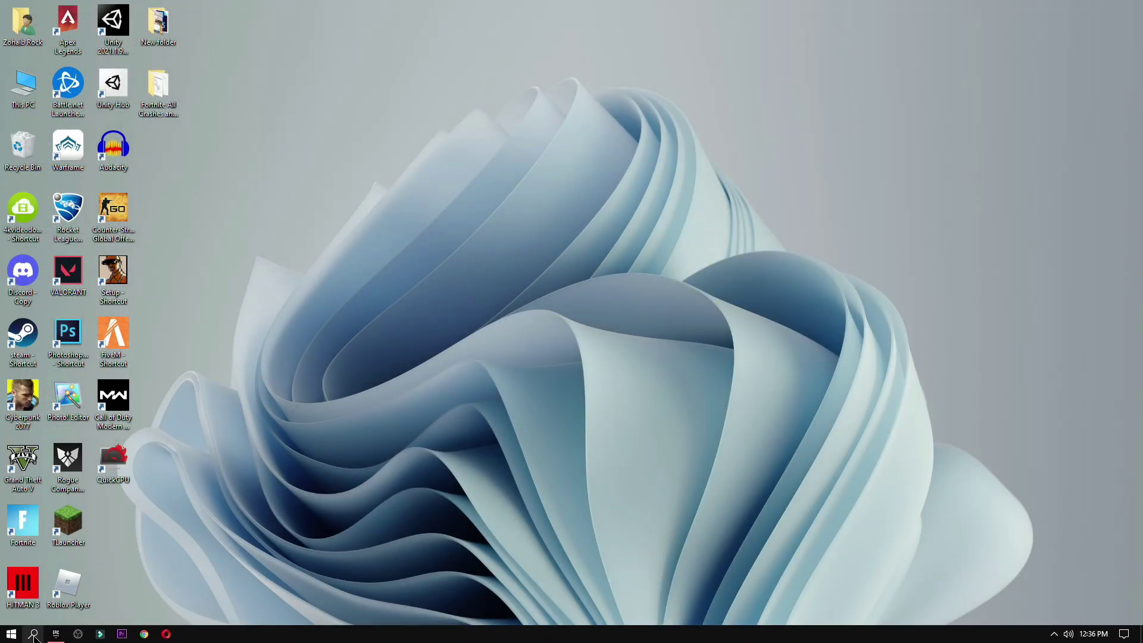
Open the Windows Prefetch folder by running prefetch through Run.
{"action": "left_click", "coordinate": [34, 635]}
{"action": "type", "text": "run"}
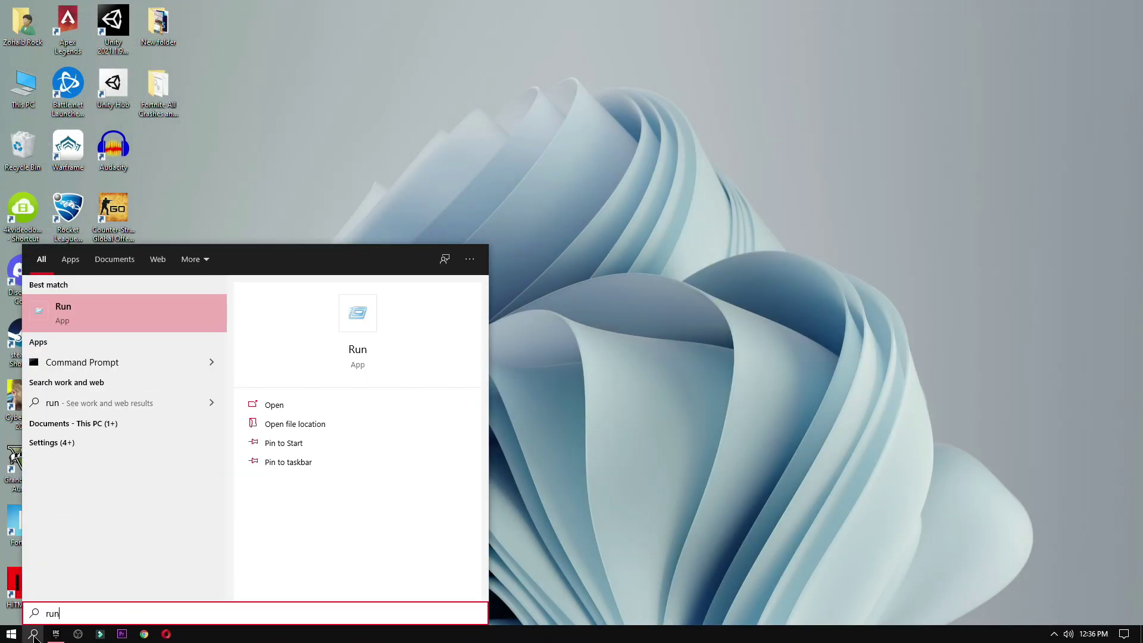
{"action": "key", "text": "Return"}
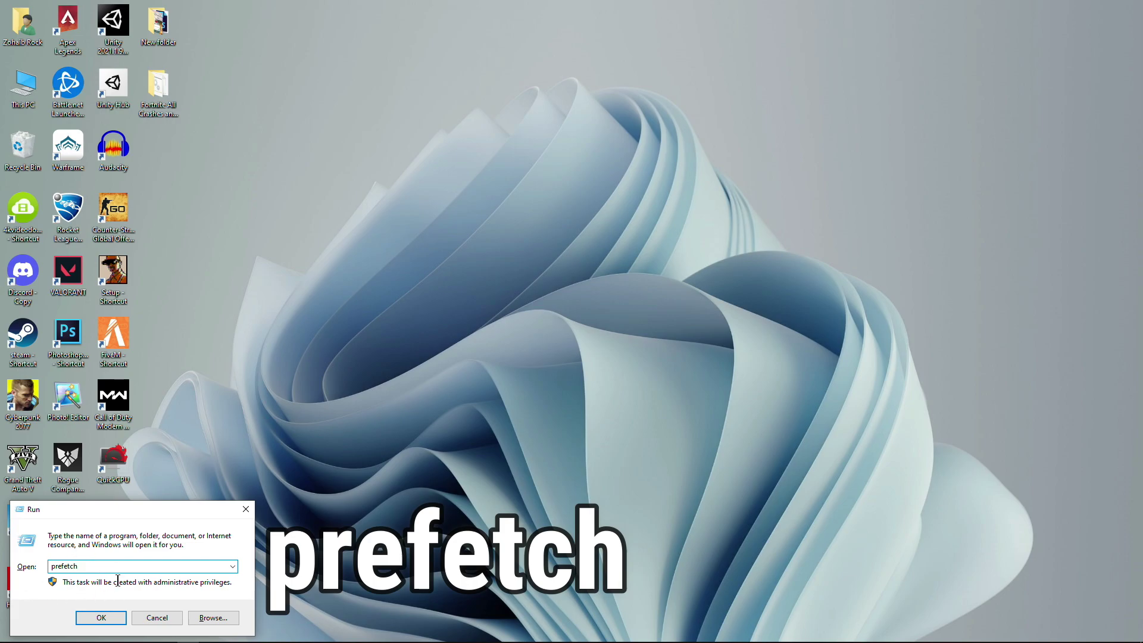
{"action": "left_click", "coordinate": [104, 614]}
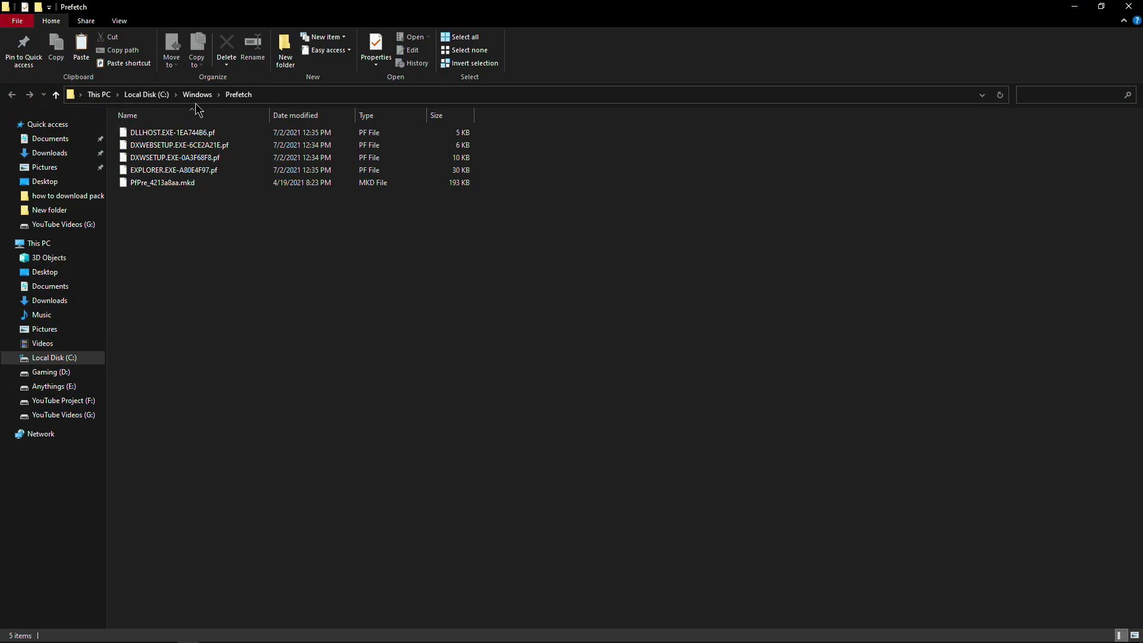
Delete all files in the Prefetch folder, skipping the one in use, and close the folder.
{"action": "left_click_drag", "start_coordinate": [202, 263], "coordinate": [173, 119]}
{"action": "right_click", "coordinate": [175, 156]}
{"action": "left_click", "coordinate": [256, 305]}
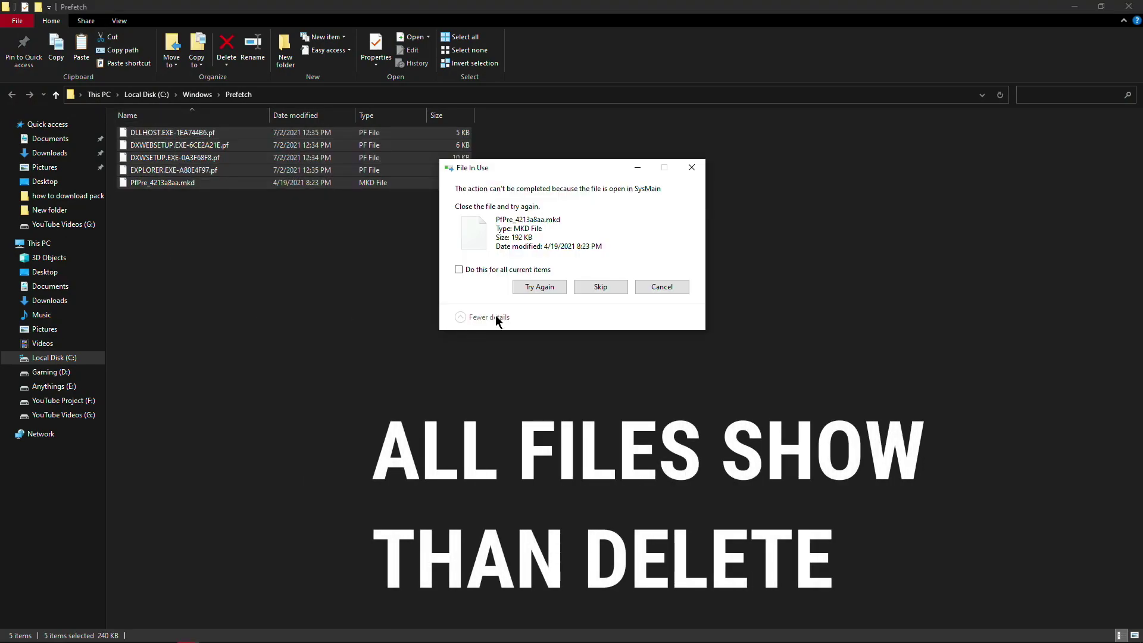
{"action": "left_click", "coordinate": [609, 290]}
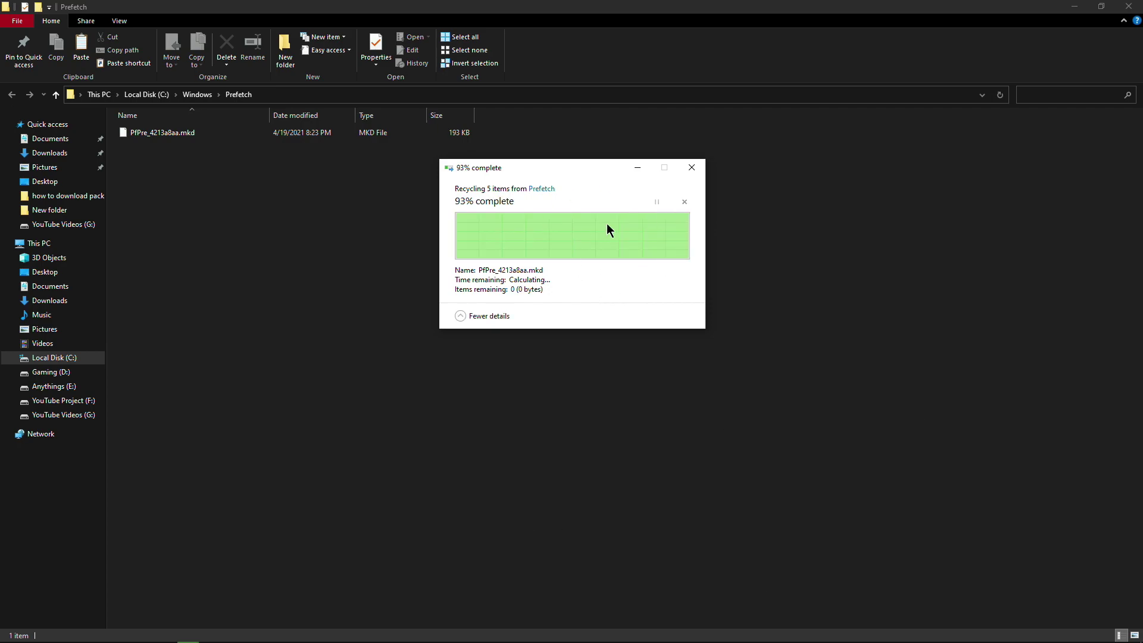
{"action": "left_click", "coordinate": [1129, 6]}
Refresh the desktop and empty the Recycle Bin, permanently deleting its items.
{"action": "right_click", "coordinate": [487, 199]}
{"action": "left_click", "coordinate": [524, 251]}
{"action": "right_click", "coordinate": [41, 160]}
{"action": "left_click", "coordinate": [66, 168]}
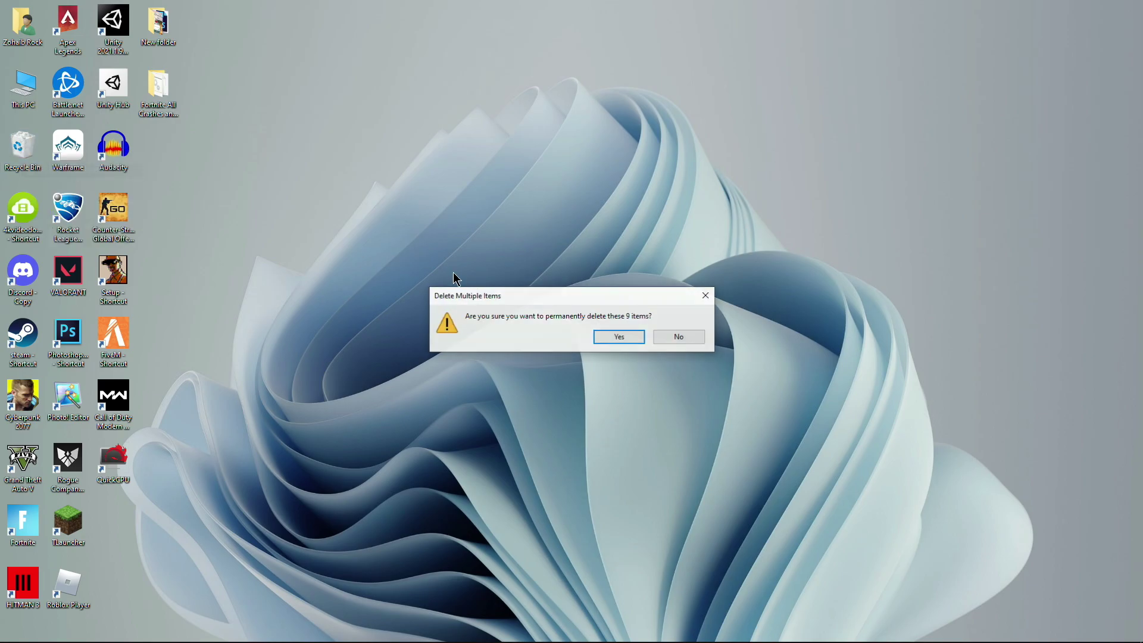
{"action": "left_click", "coordinate": [607, 334]}
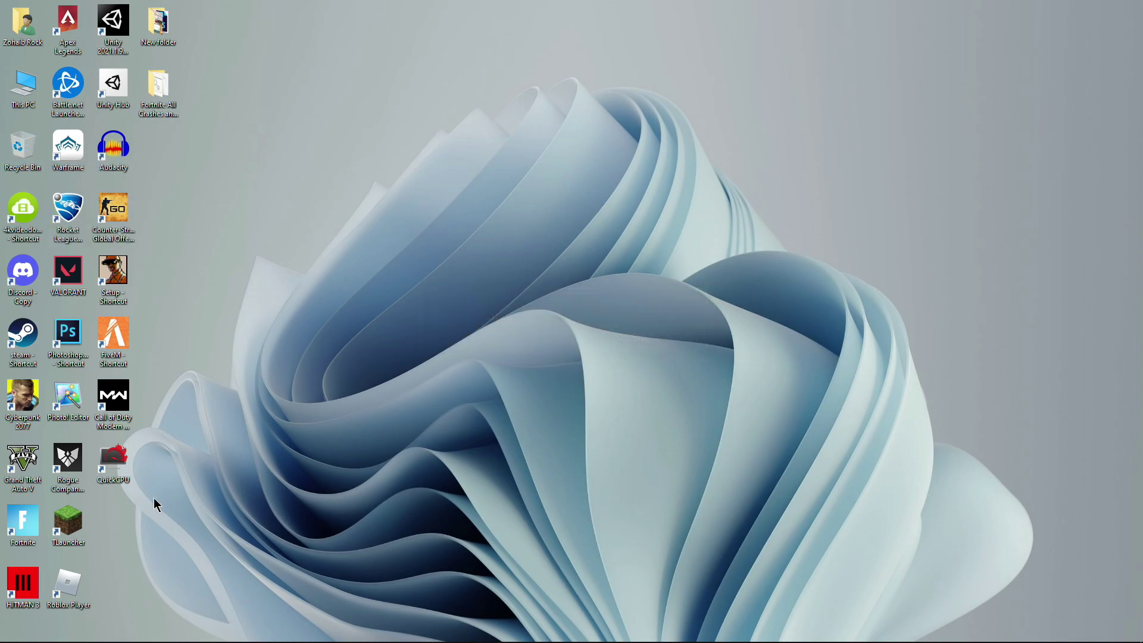
Switch to the Epic Games Launcher and start verifying Fortnite's game files from the library.
{"action": "left_click", "coordinate": [56, 633]}
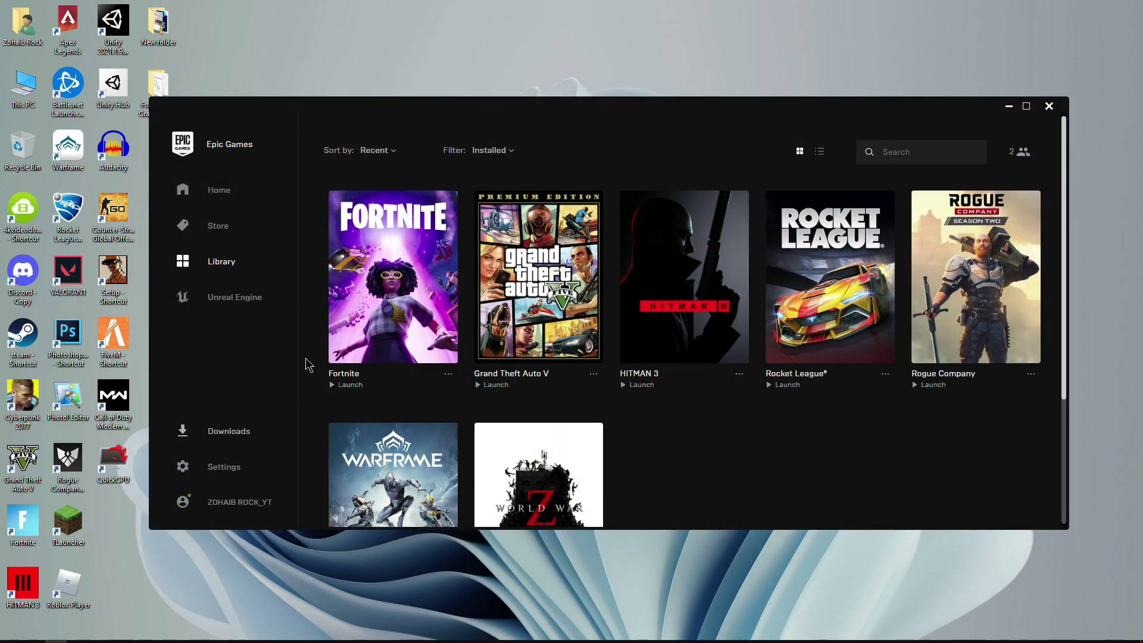
{"action": "left_click", "coordinate": [447, 374]}
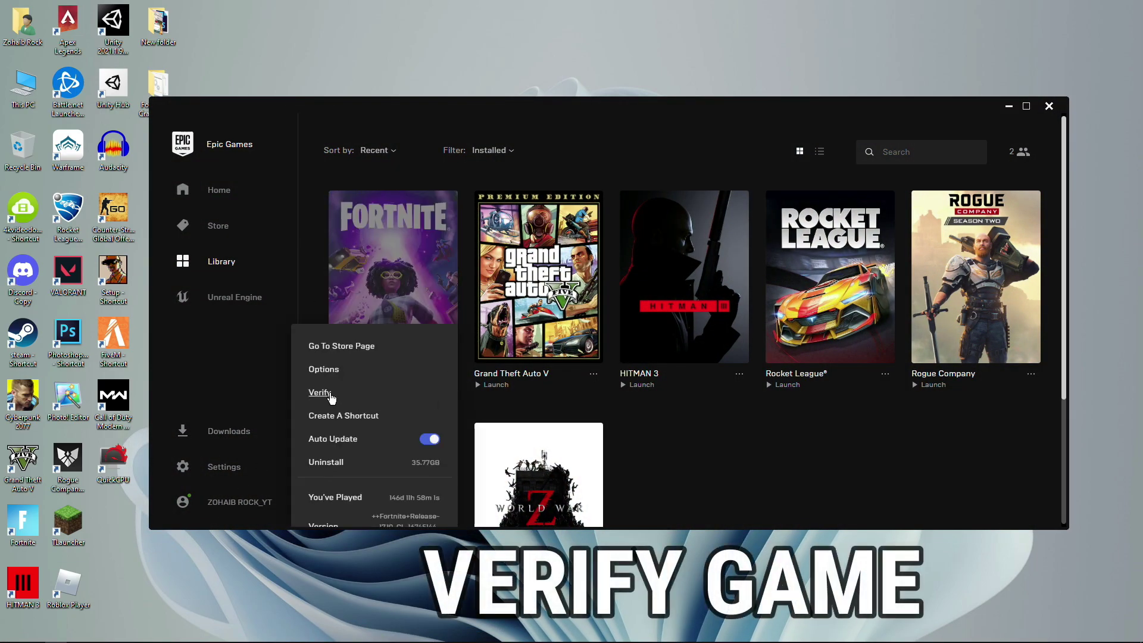
{"action": "left_click", "coordinate": [319, 393]}
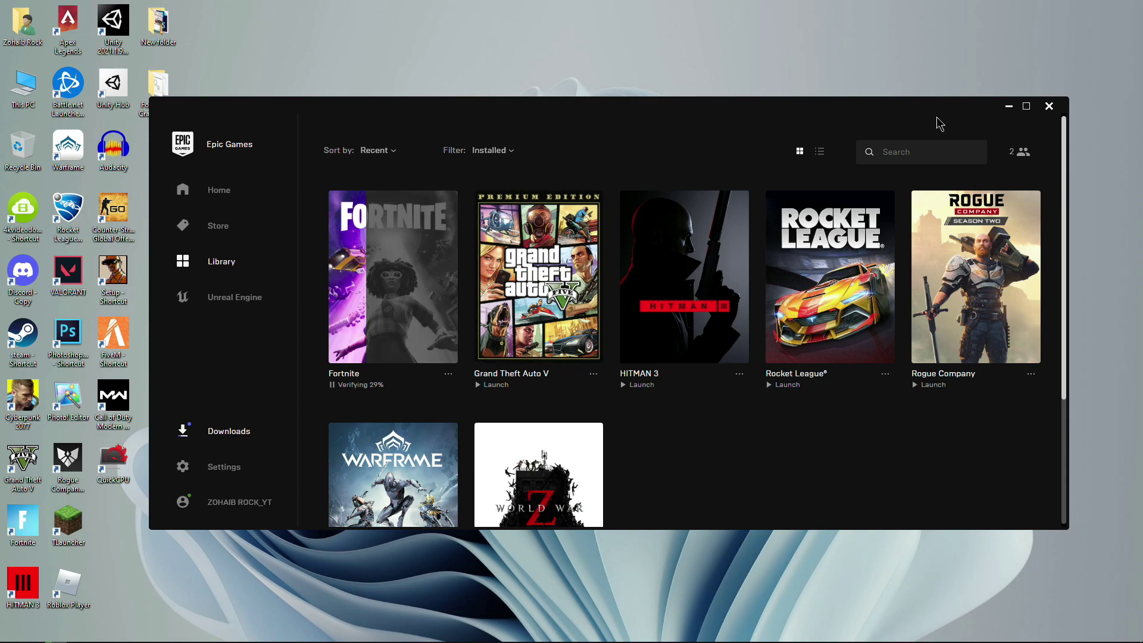
Open the Gaming section of Windows Settings and check the Xbox Game Bar and Game Mode states.
{"action": "left_click", "coordinate": [11, 634]}
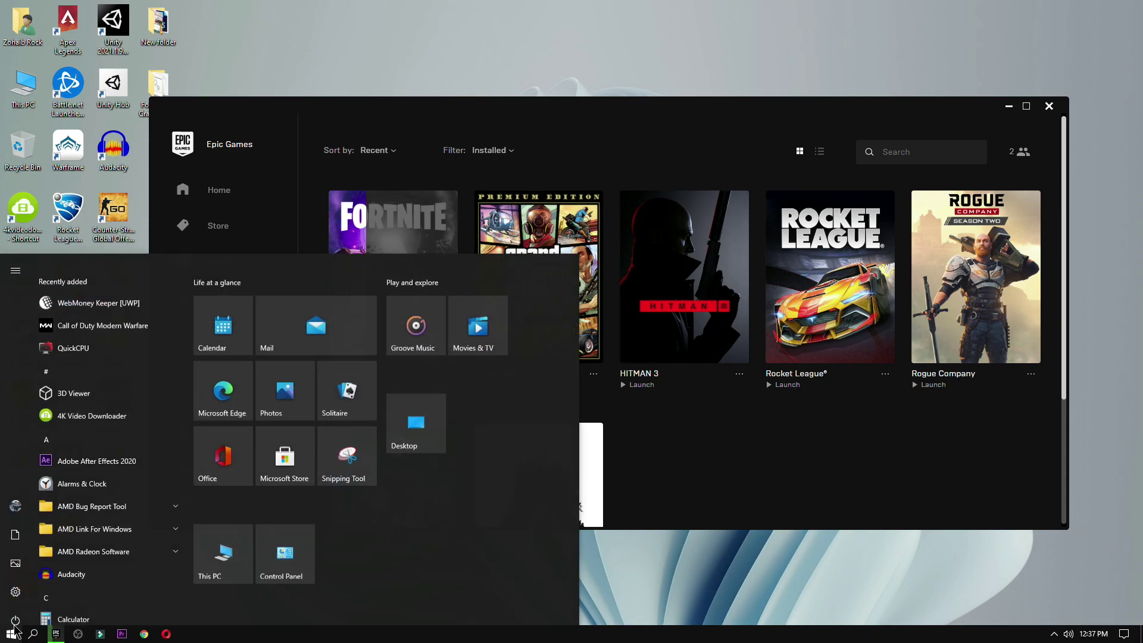
{"action": "left_click", "coordinate": [39, 583]}
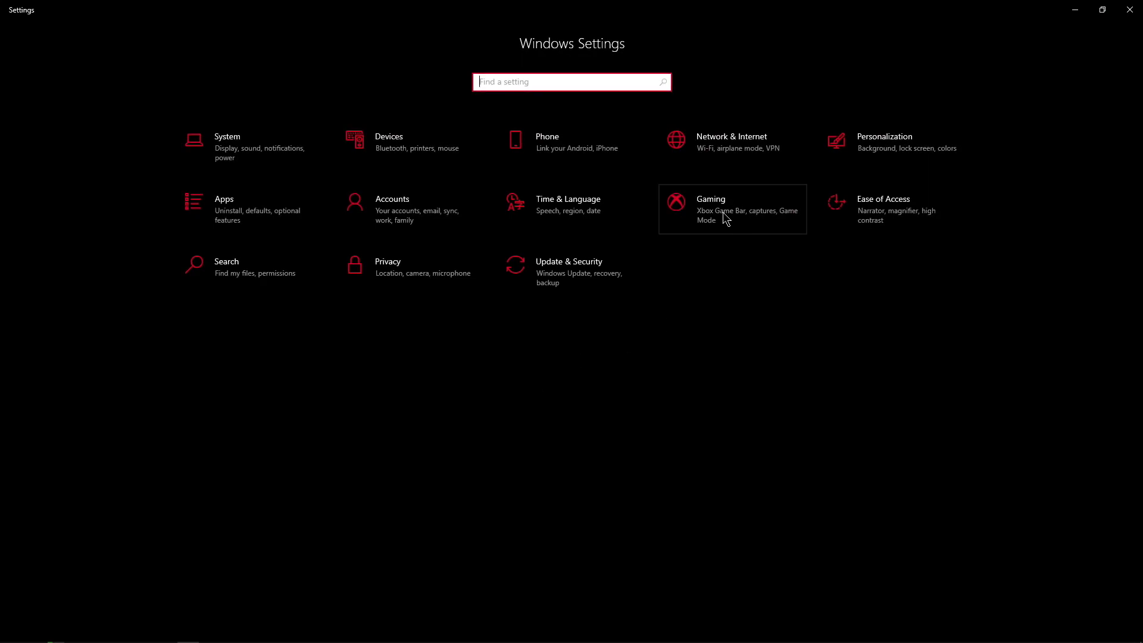
{"action": "left_click", "coordinate": [725, 217]}
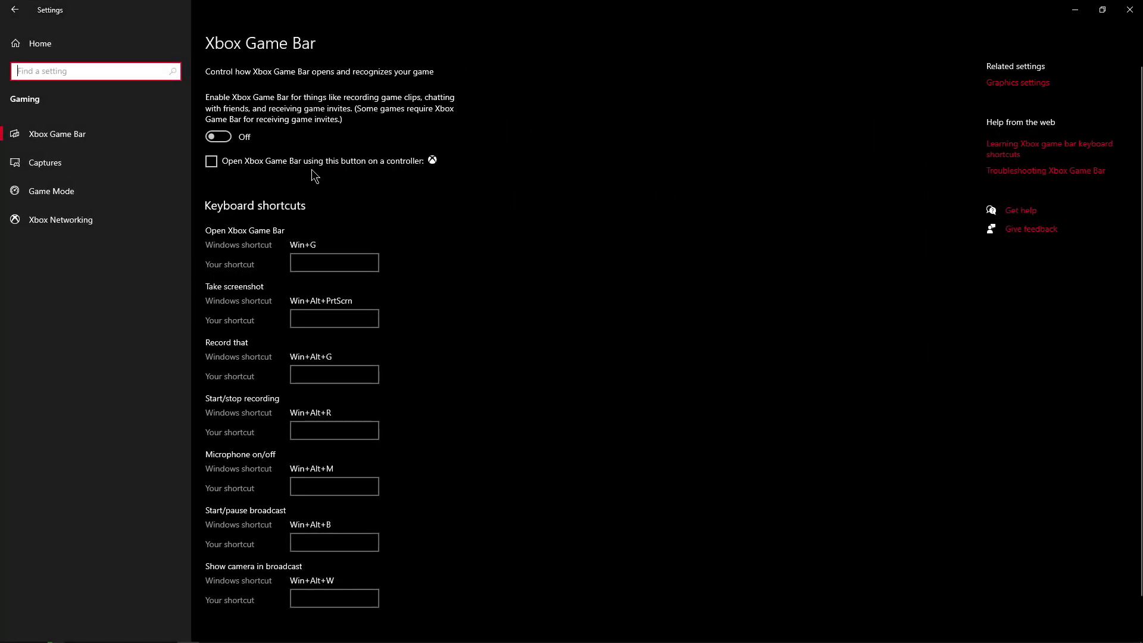
{"action": "left_click", "coordinate": [95, 196]}
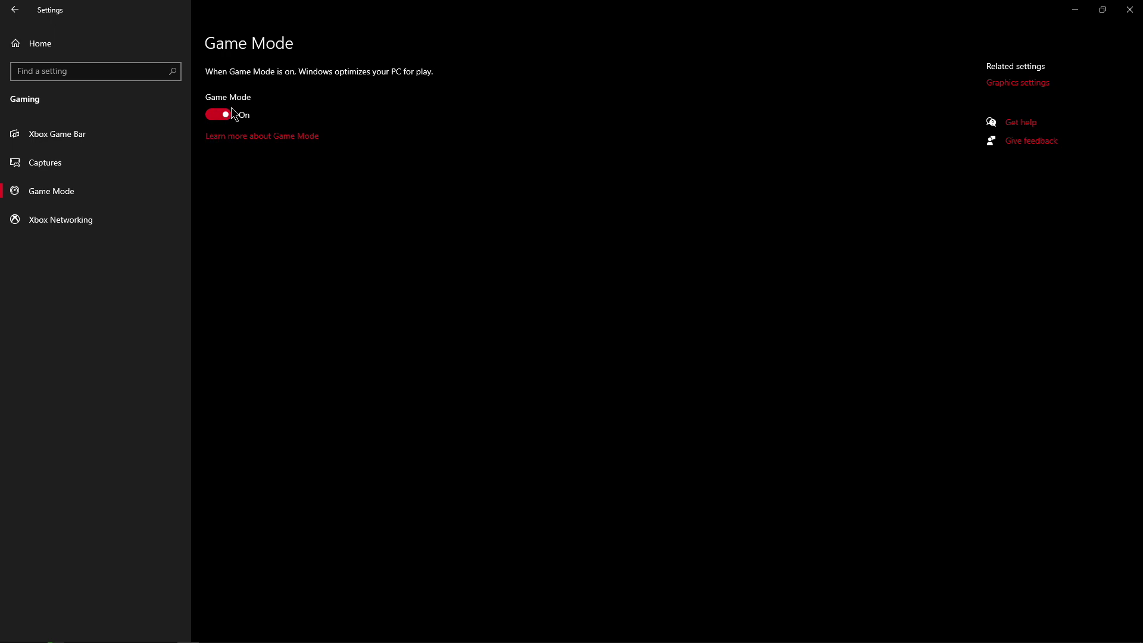
Add FortniteClient-Win64-Shipping from D:\Epic Games\Fortnite\FortniteGame\Binaries\Win64 as a desktop app in Graphics settings.
{"action": "left_click", "coordinate": [1021, 84]}
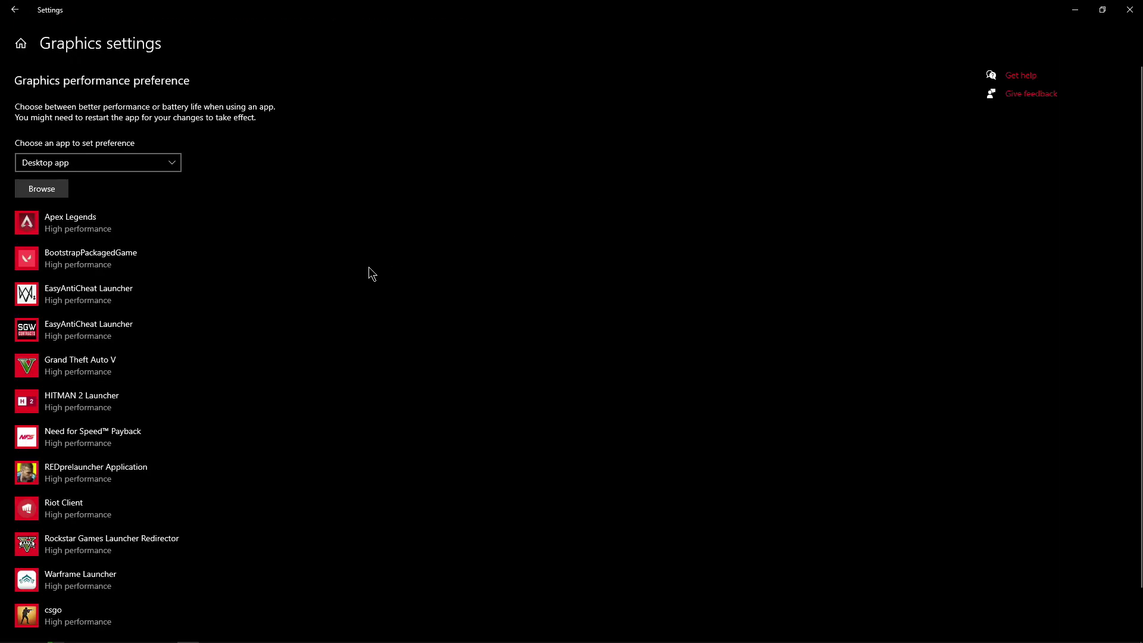
{"action": "left_click", "coordinate": [42, 189]}
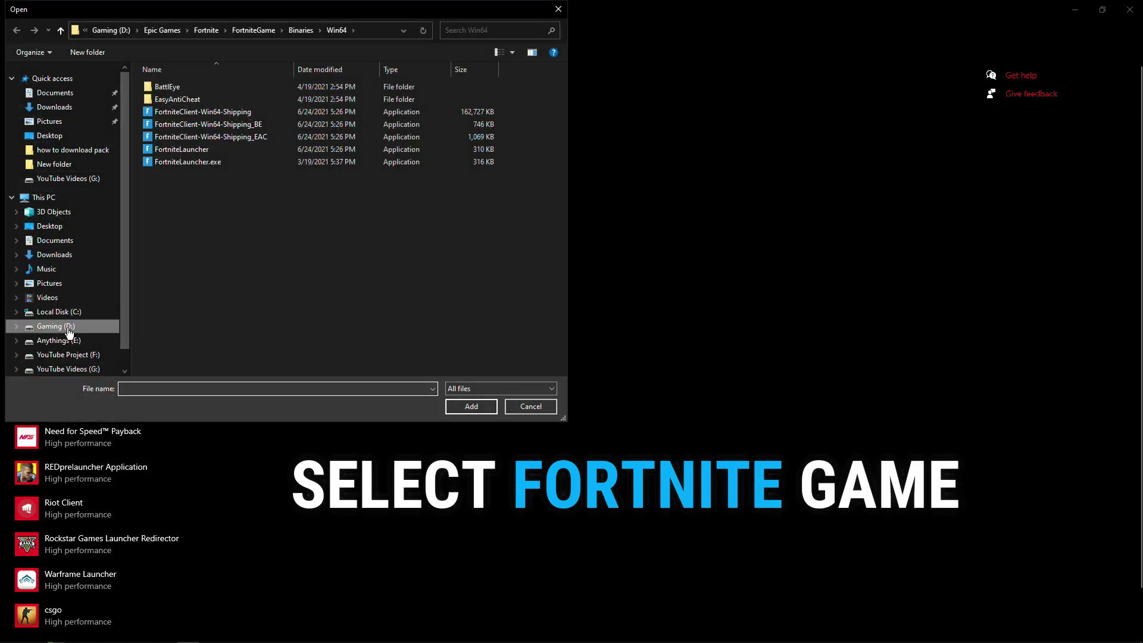
{"action": "left_click", "coordinate": [69, 327]}
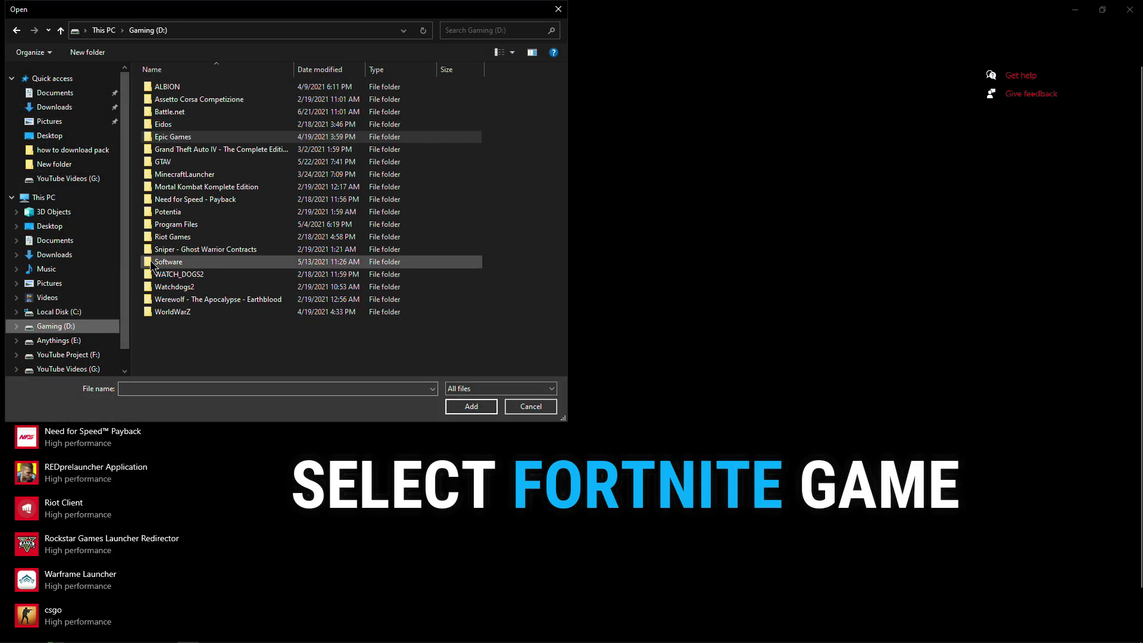
{"action": "double_click", "coordinate": [174, 138]}
{"action": "double_click", "coordinate": [171, 101]}
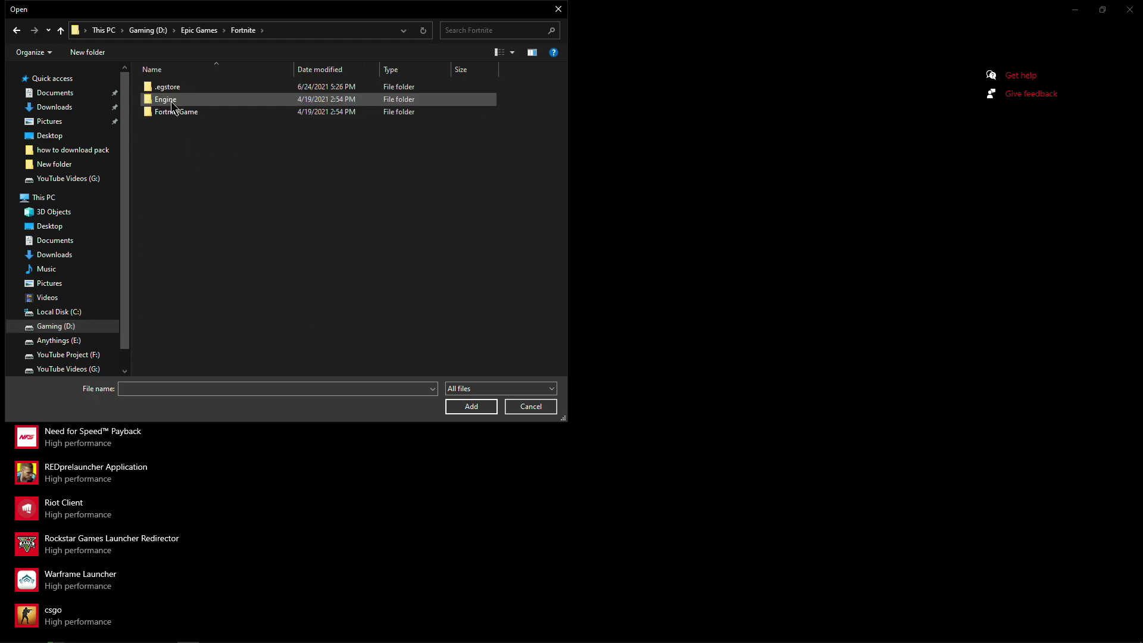
{"action": "double_click", "coordinate": [202, 113]}
{"action": "double_click", "coordinate": [200, 90]}
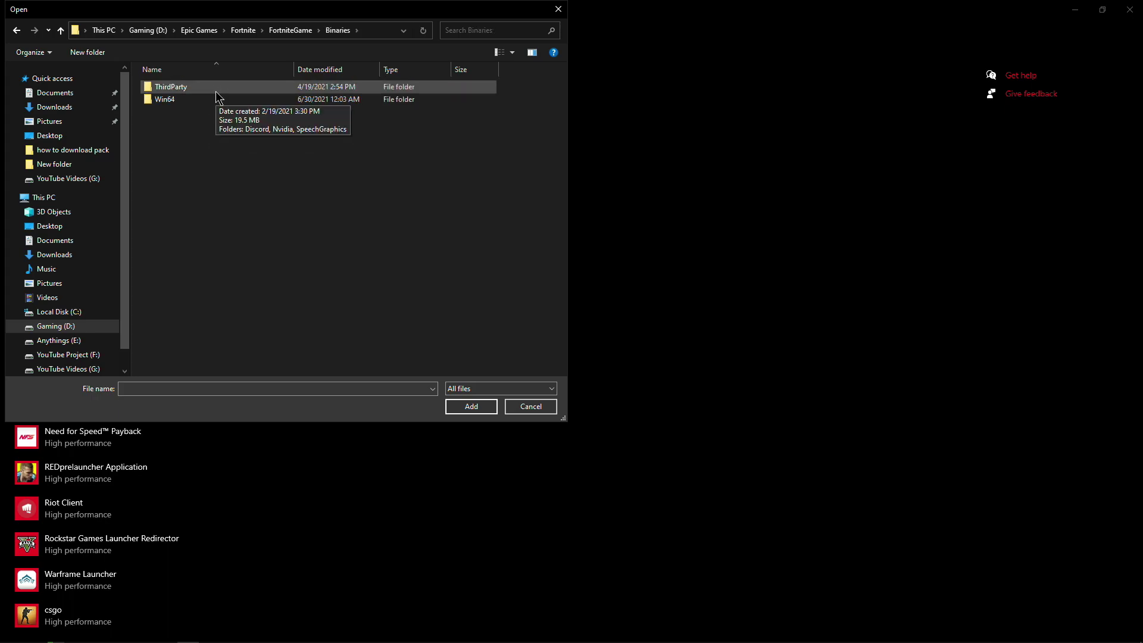
{"action": "double_click", "coordinate": [224, 95]}
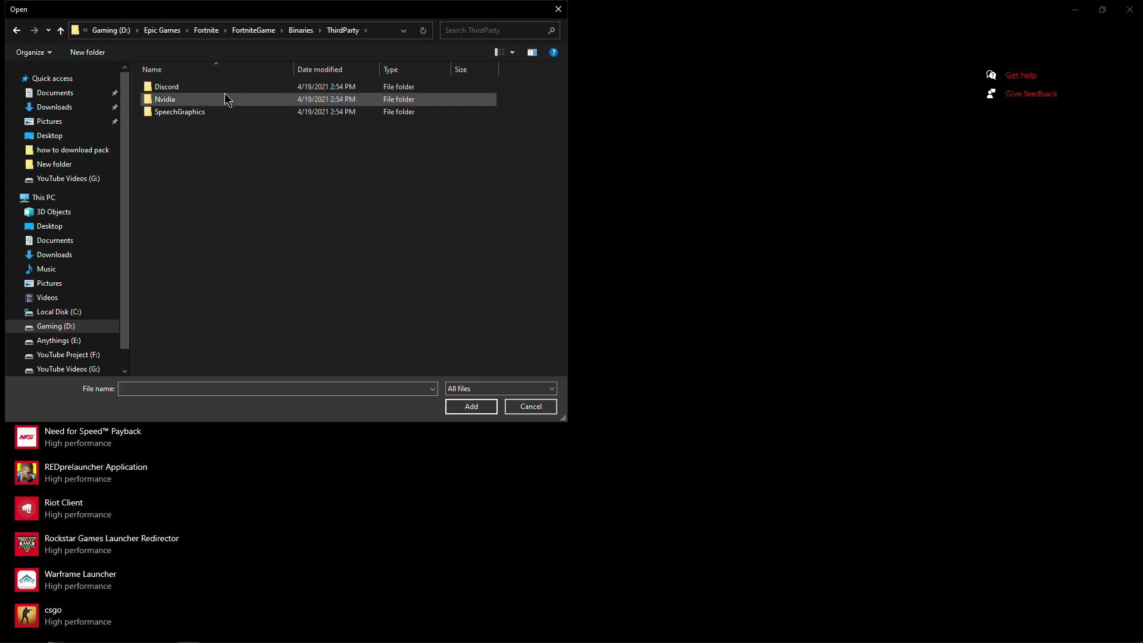
{"action": "left_click", "coordinate": [17, 31]}
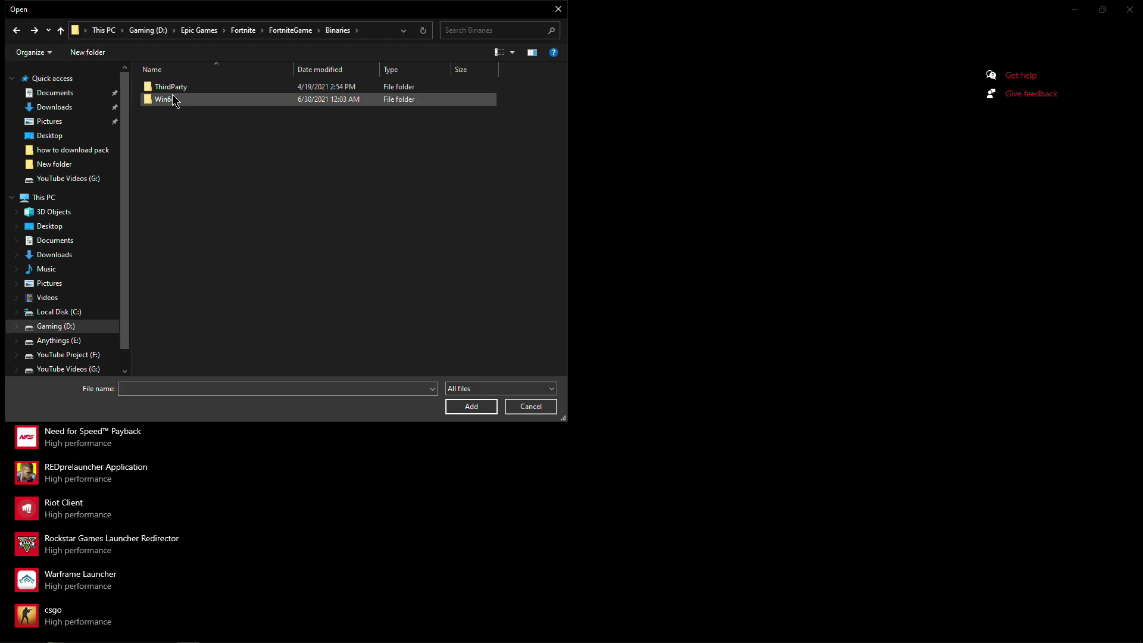
{"action": "double_click", "coordinate": [170, 99]}
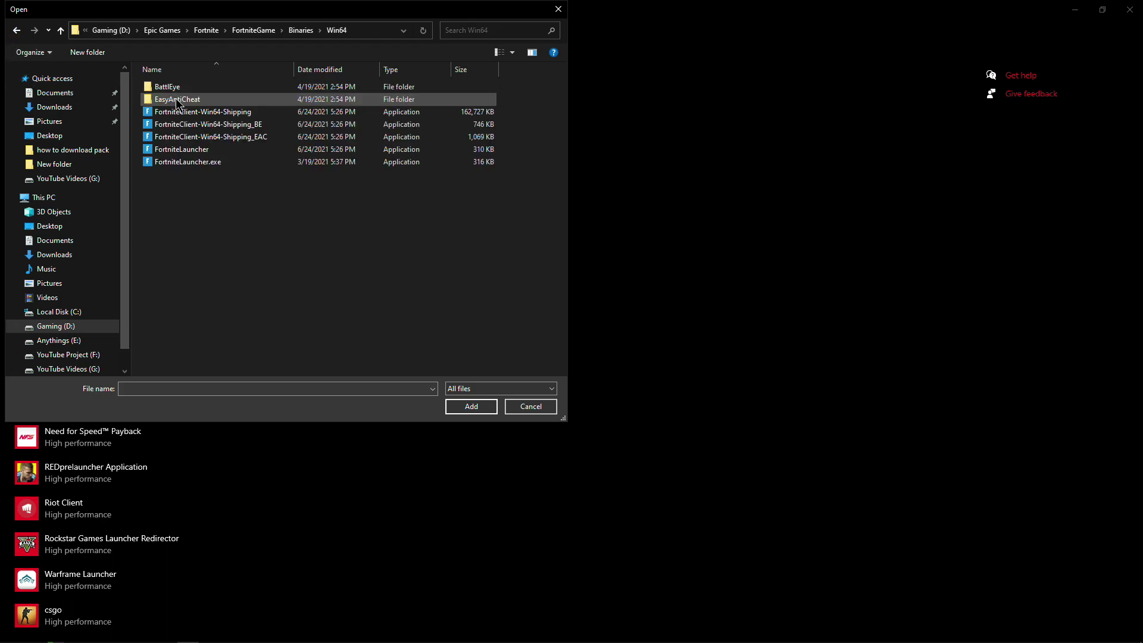
{"action": "left_click", "coordinate": [466, 115]}
{"action": "left_click", "coordinate": [473, 405]}
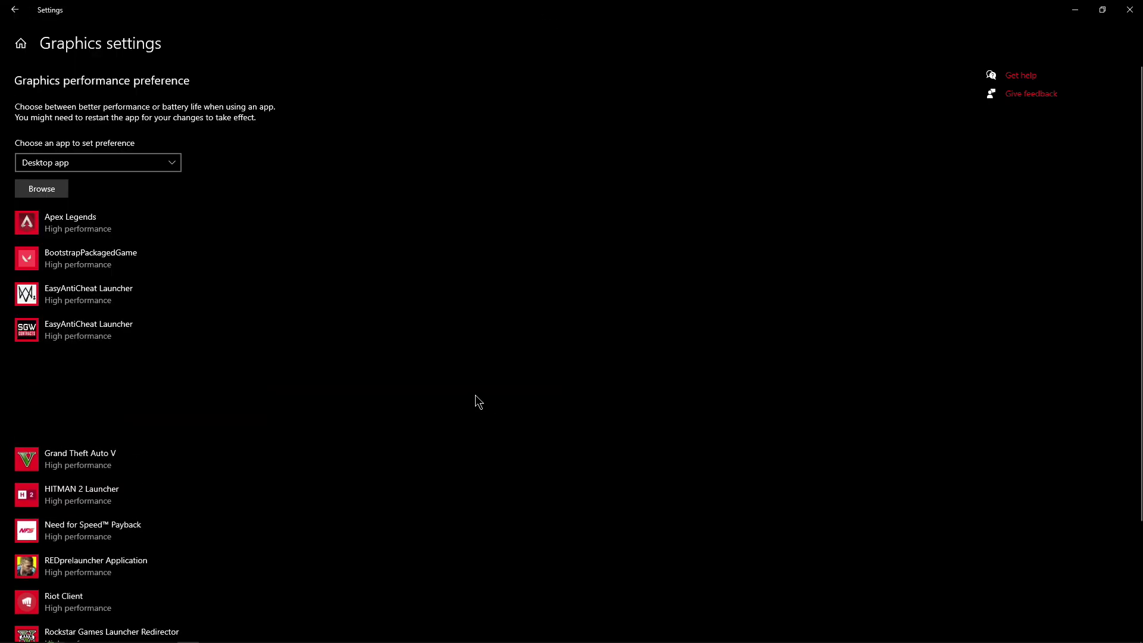
Set Fortnite's graphics preference to High performance, save it, and close Windows Settings.
{"action": "left_click", "coordinate": [180, 425]}
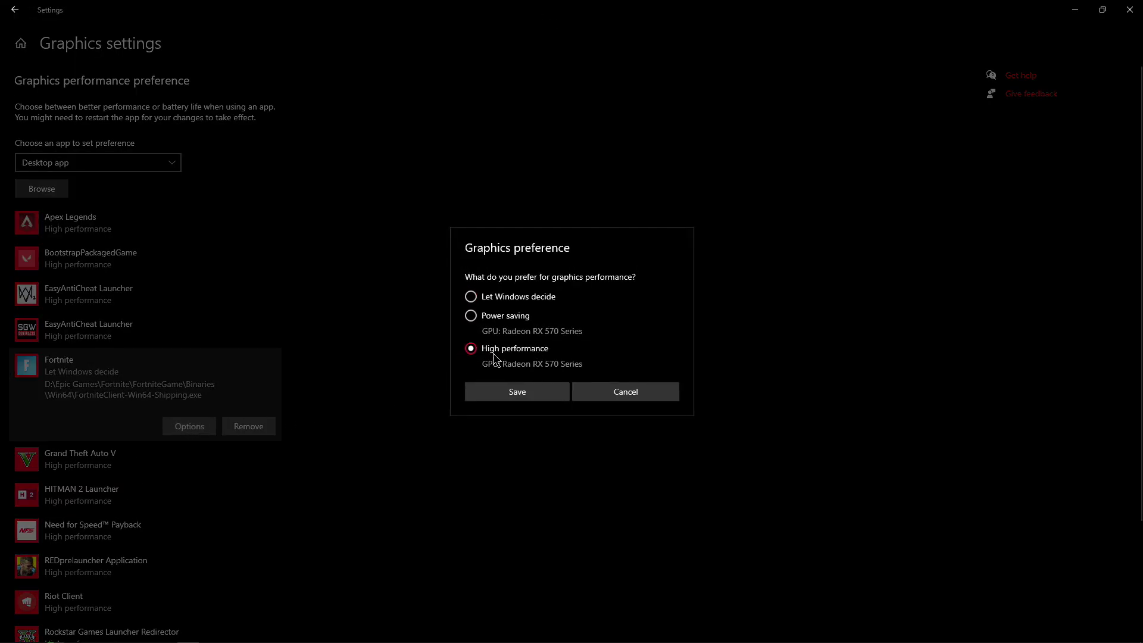
{"action": "left_click", "coordinate": [538, 393]}
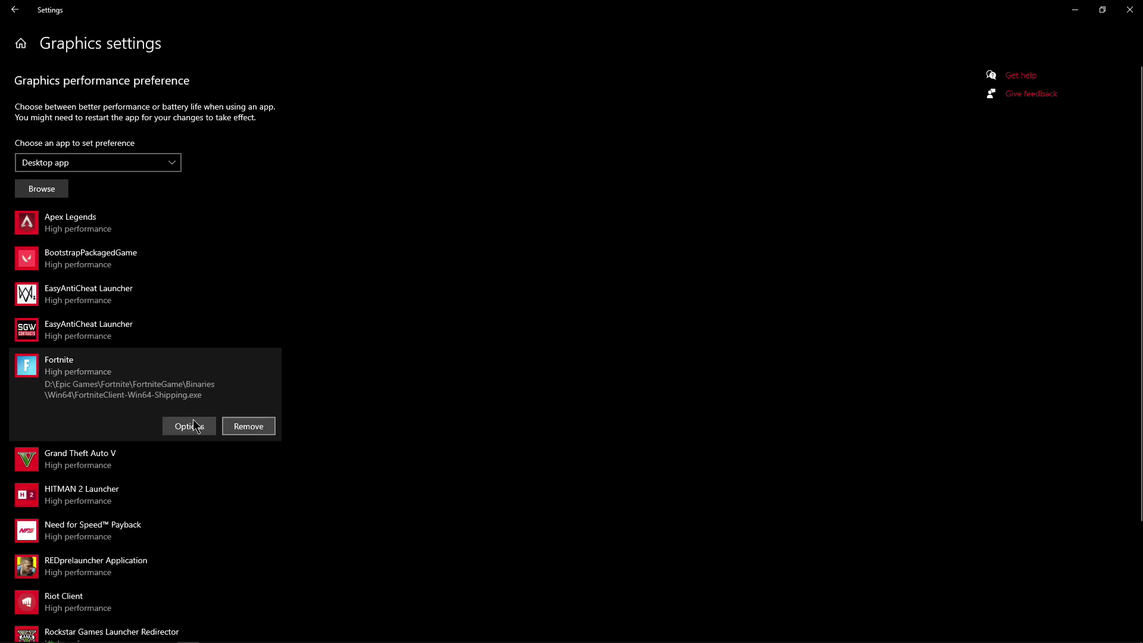
{"action": "left_click", "coordinate": [1130, 10]}
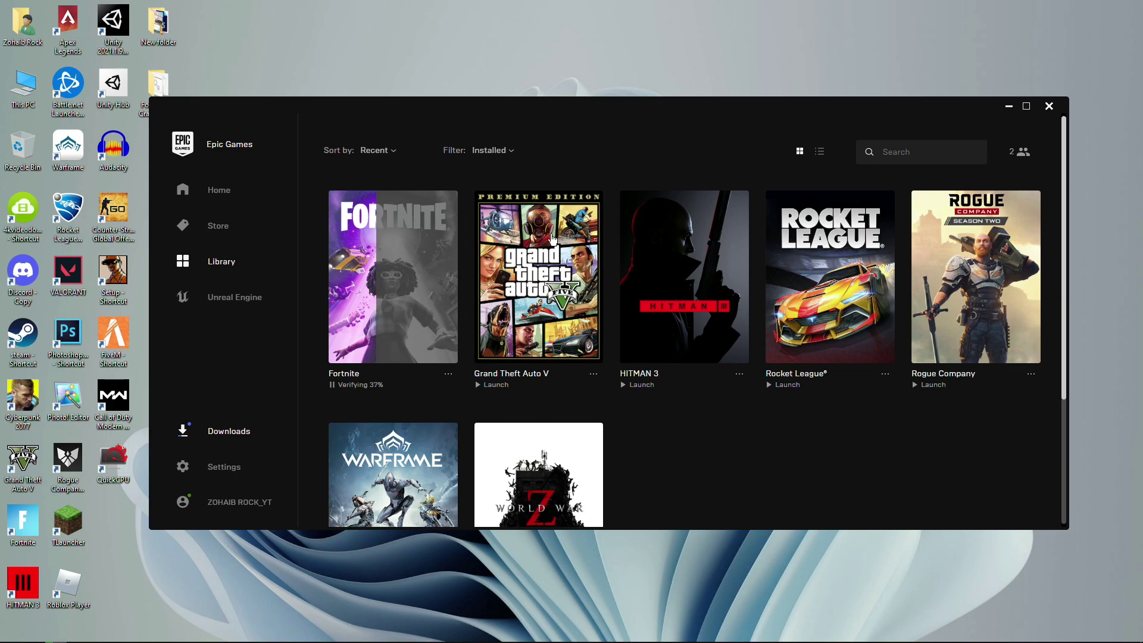
Minimize the Epic Games Launcher and refresh the desktop.
{"action": "left_click", "coordinate": [1008, 110]}
{"action": "right_click", "coordinate": [544, 226]}
{"action": "left_click", "coordinate": [566, 276]}
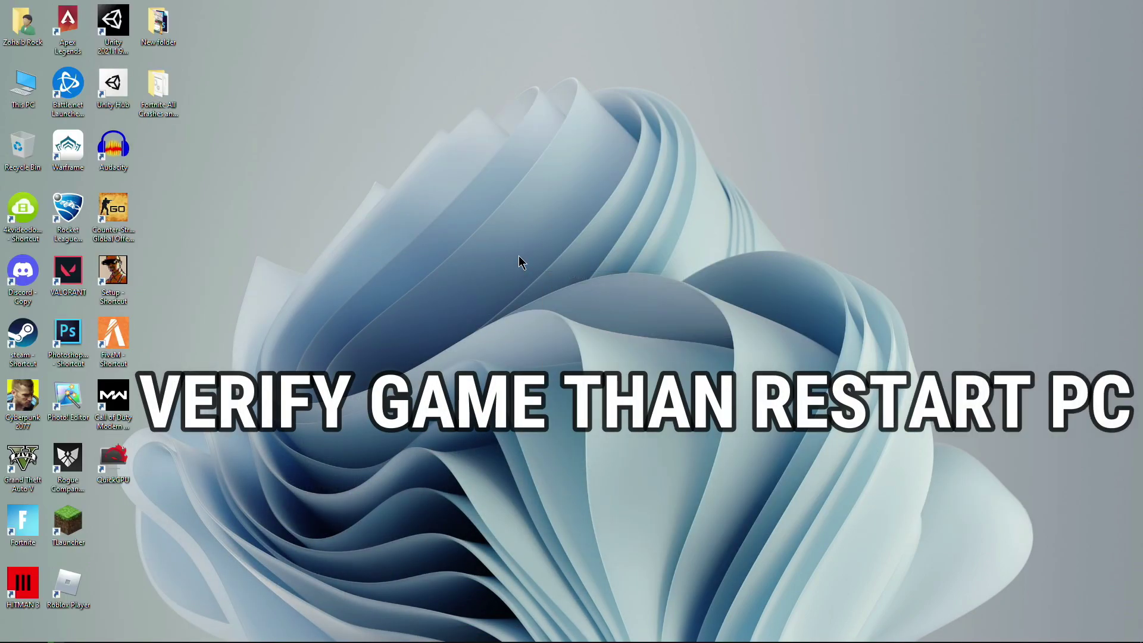